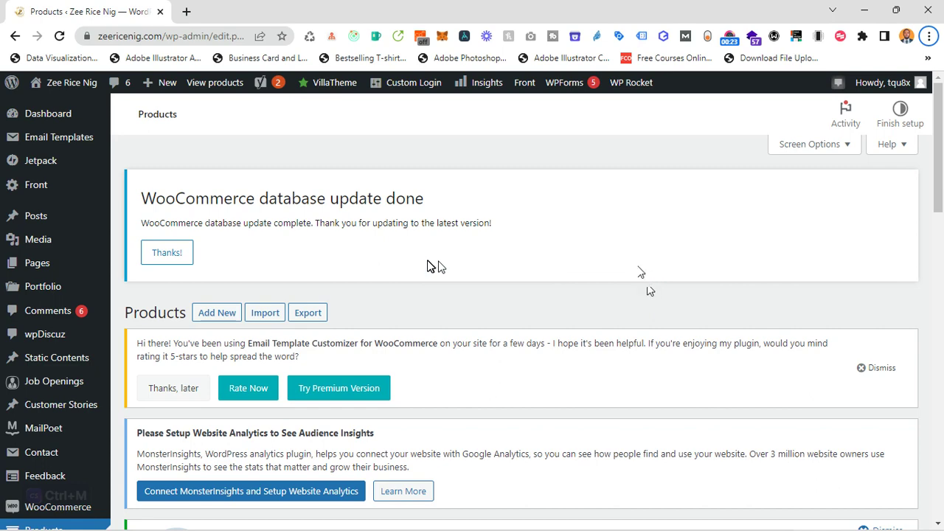
- Open the WooCommerce settings in a new browser tab and switch to it
scroll(65, 367, down, 2)
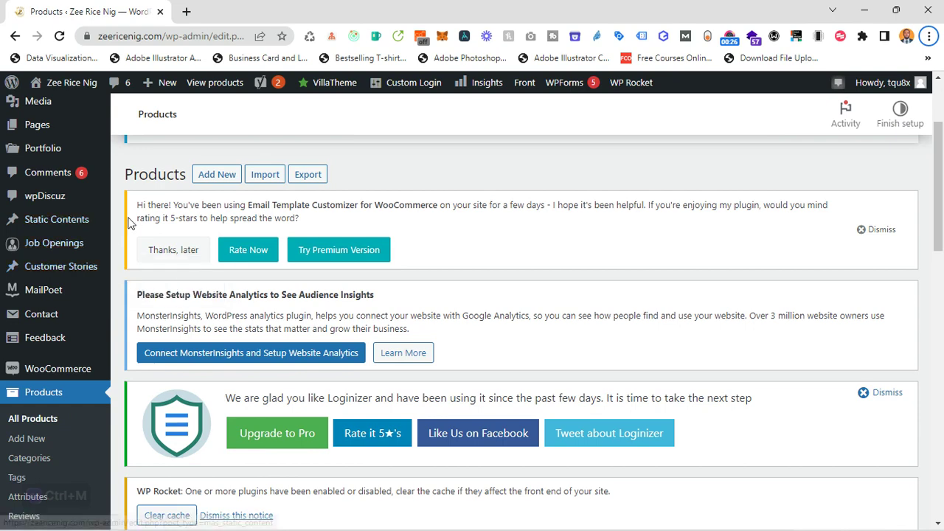
scroll(88, 236, down, 3)
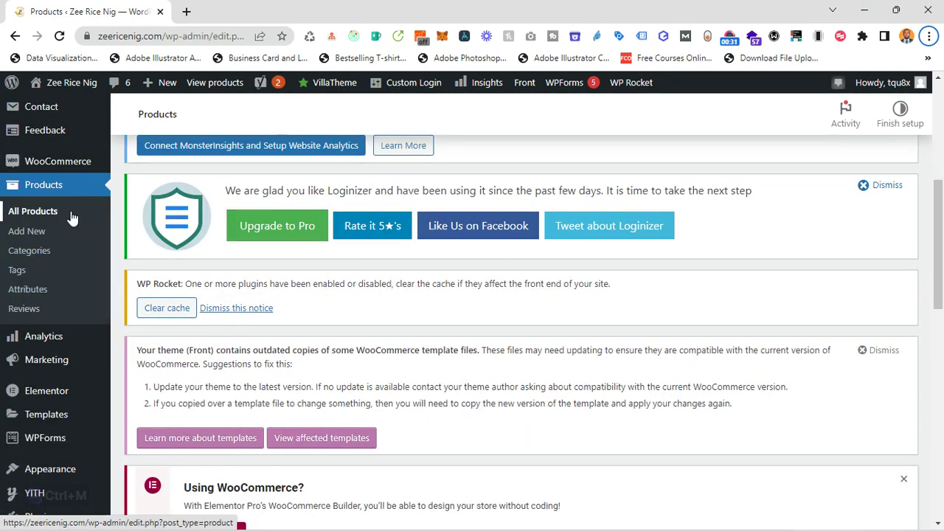
mouse_move(91, 164)
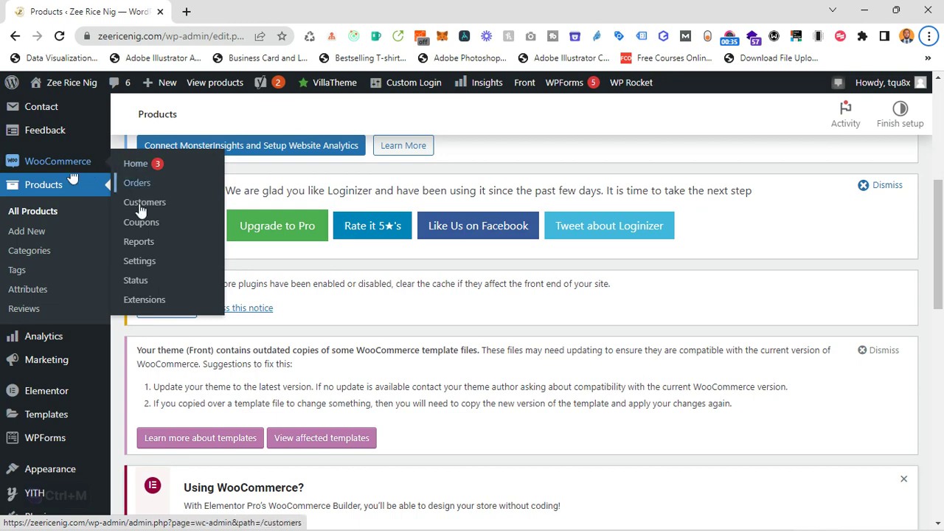
right_click(158, 262)
click(196, 273)
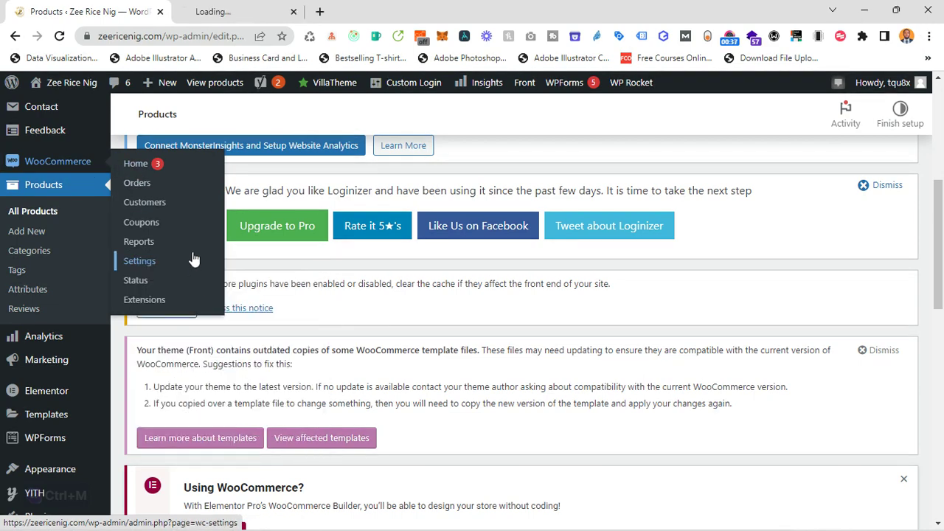
click(270, 6)
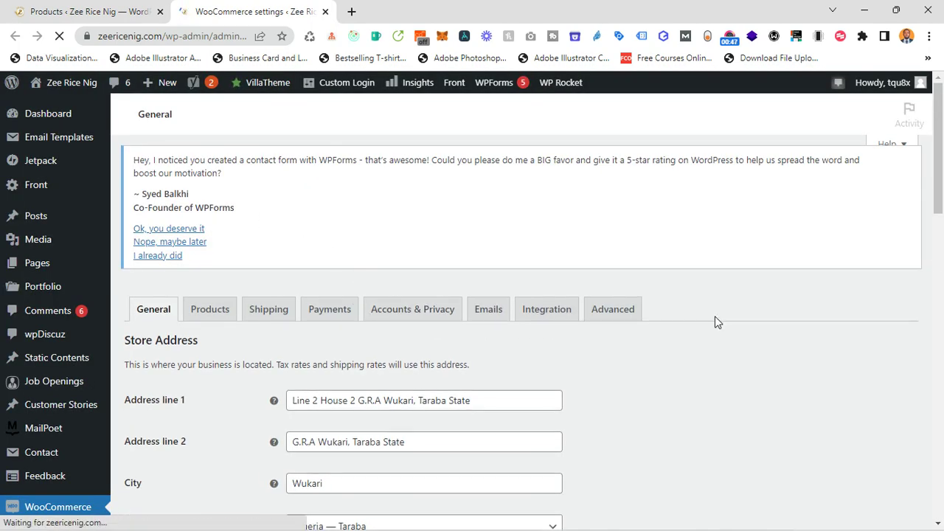
- Look over the General store settings, including the currency options, and open the Payments settings
scroll(673, 369, down, 8)
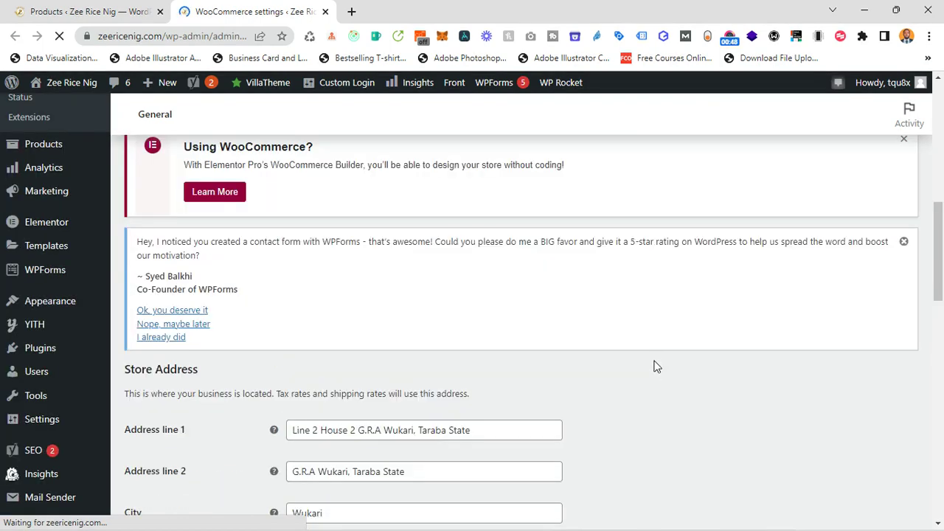
scroll(655, 357, down, 10)
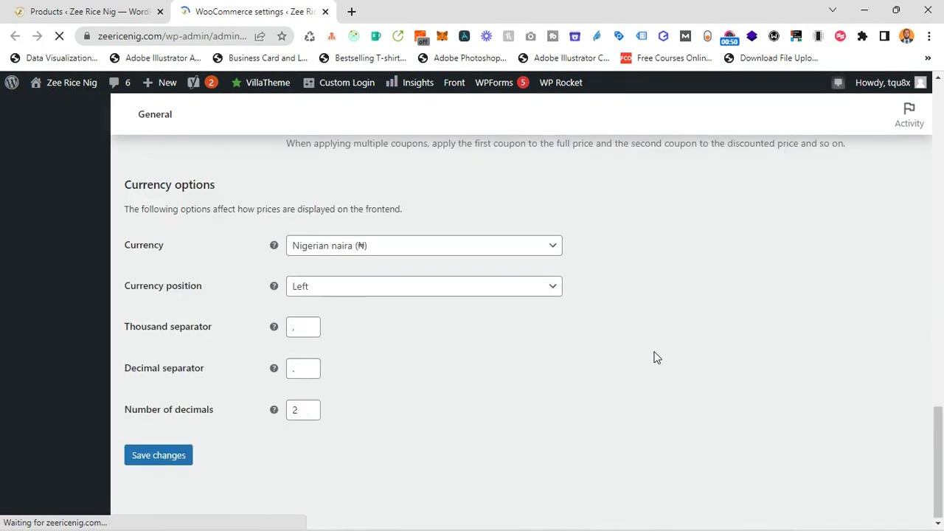
scroll(651, 341, up, 10)
scroll(659, 333, up, 1)
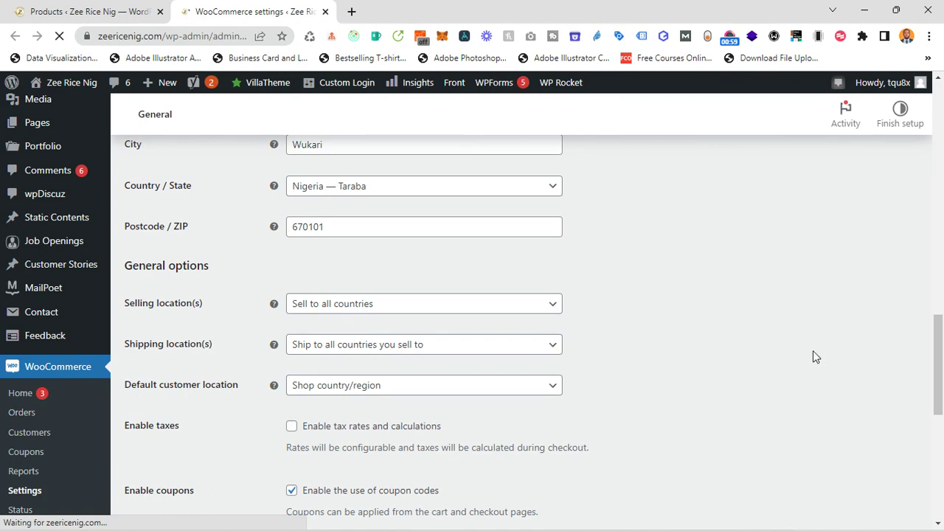
scroll(611, 332, up, 10)
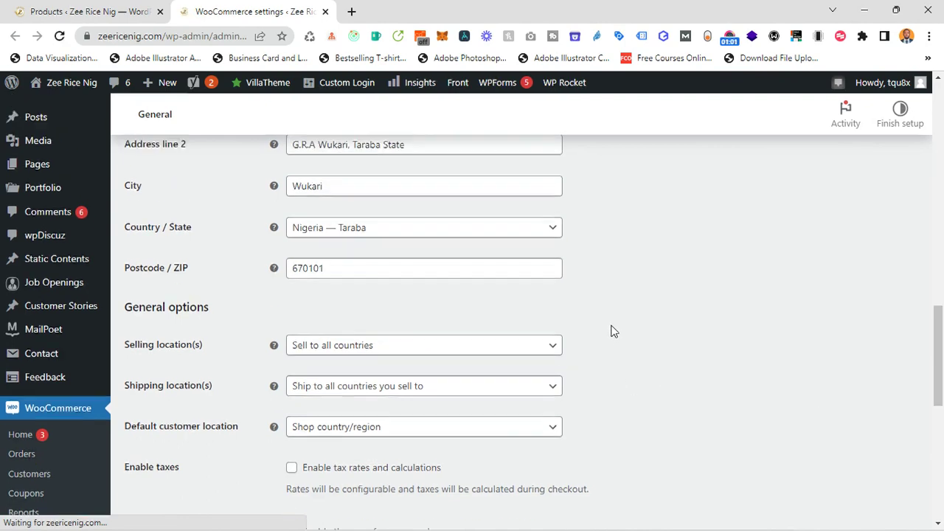
scroll(442, 299, up, 5)
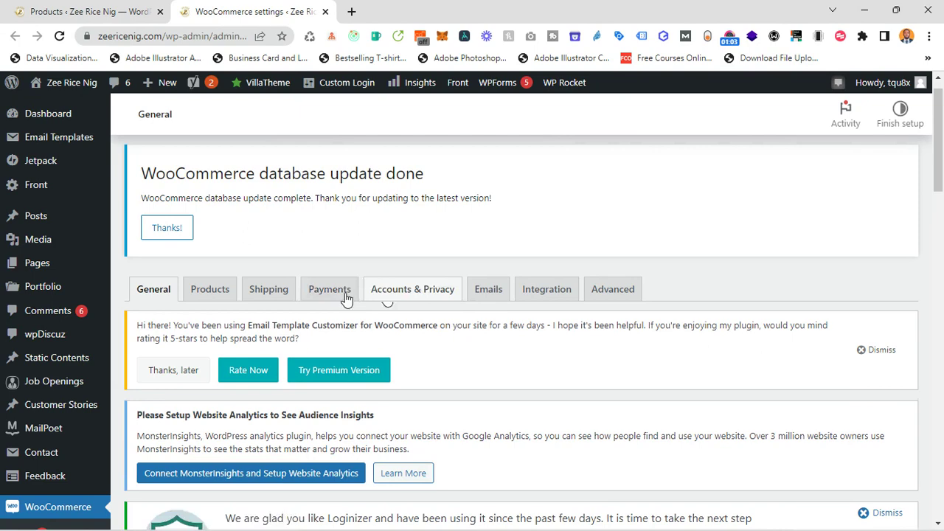
click(350, 295)
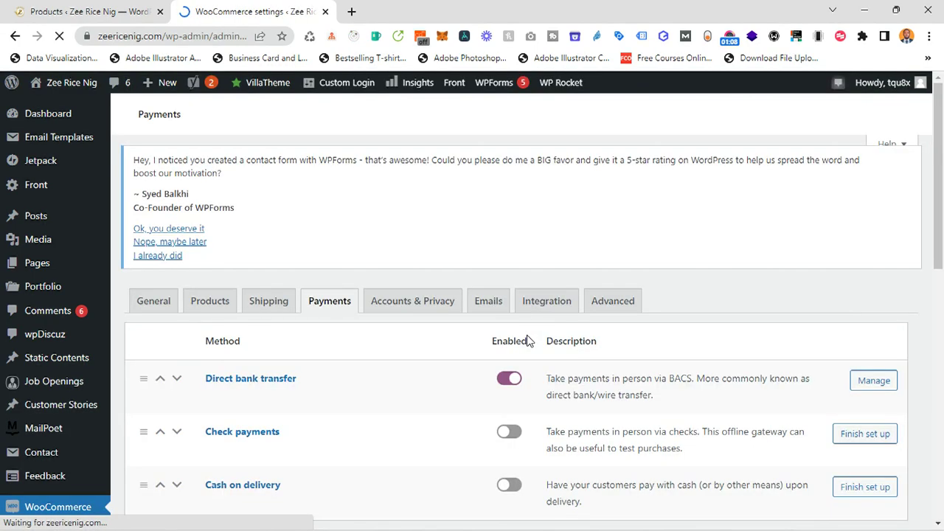
- Examine the installed payment methods and their enabled status
scroll(527, 334, down, 2)
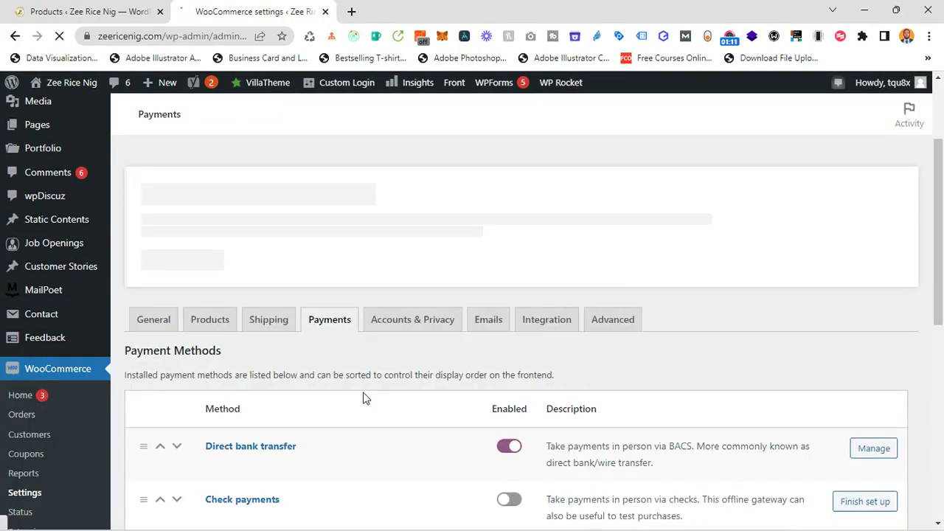
scroll(365, 427, down, 2)
scroll(408, 355, down, 10)
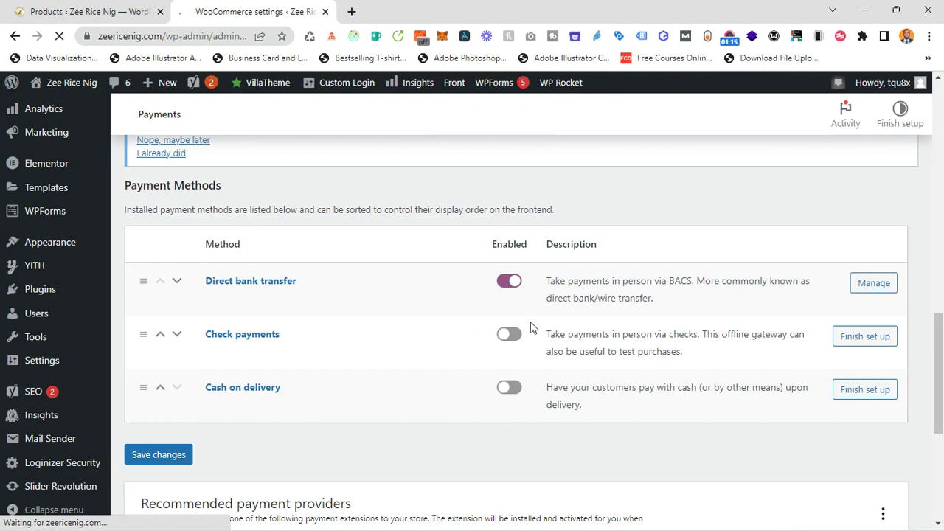
click(843, 394)
scroll(525, 311, up, 1)
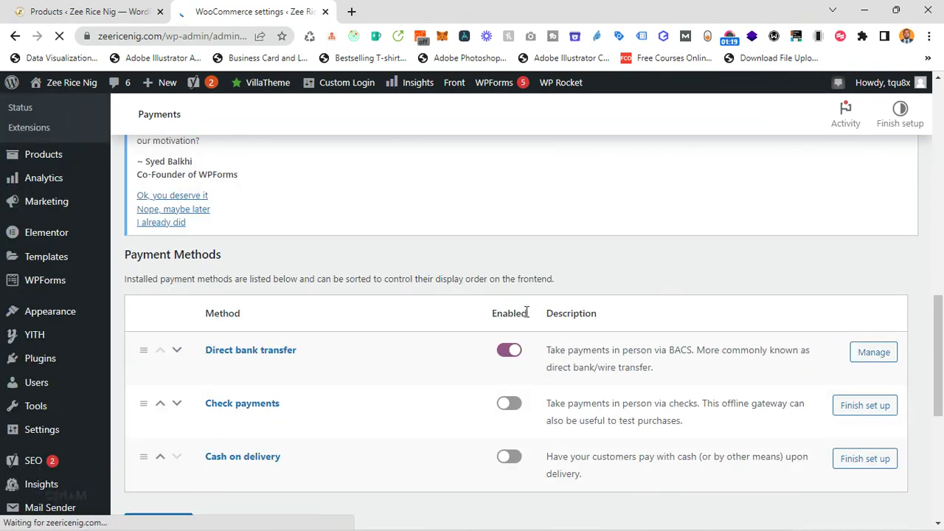
scroll(89, 380, down, 1)
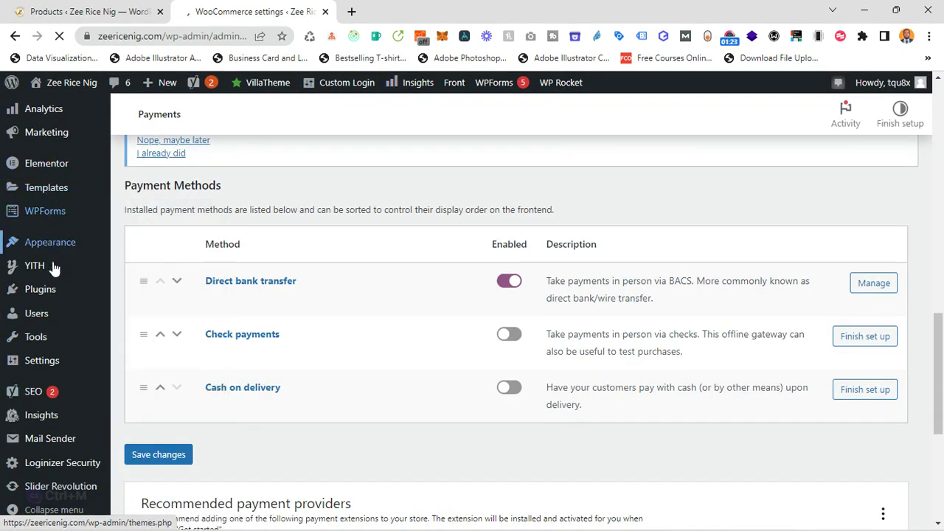
- Open the page for adding new plugins in a separate browser tab and switch to it
mouse_move(81, 293)
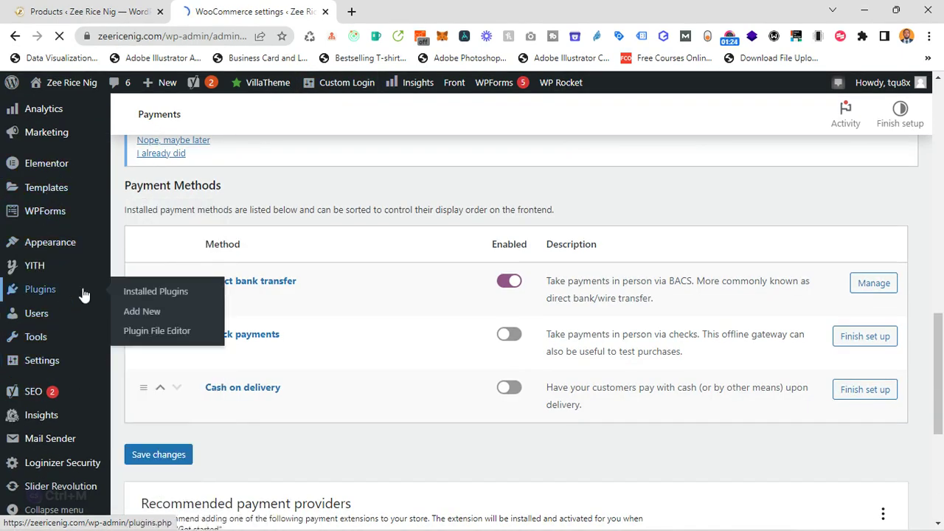
right_click(155, 313)
click(213, 324)
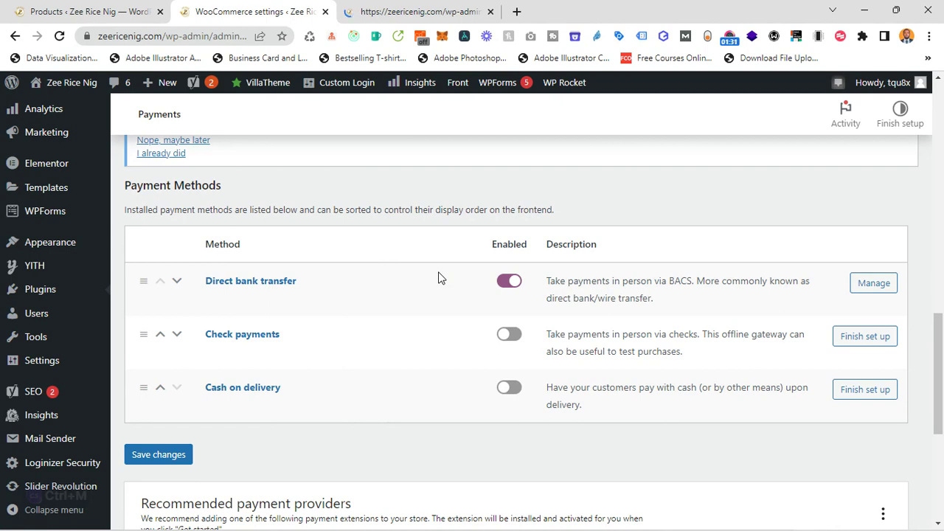
click(389, 6)
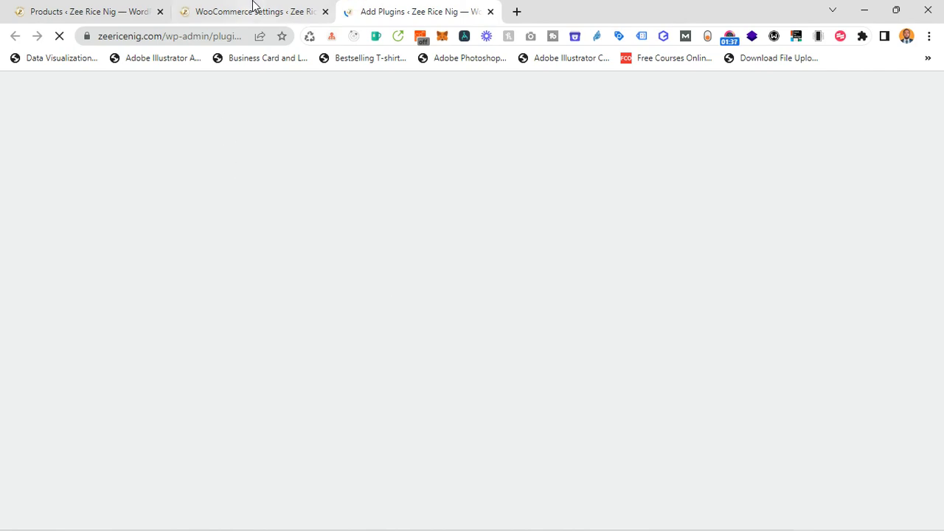
- Search the plugin directory for "payments"
scroll(588, 362, down, 5)
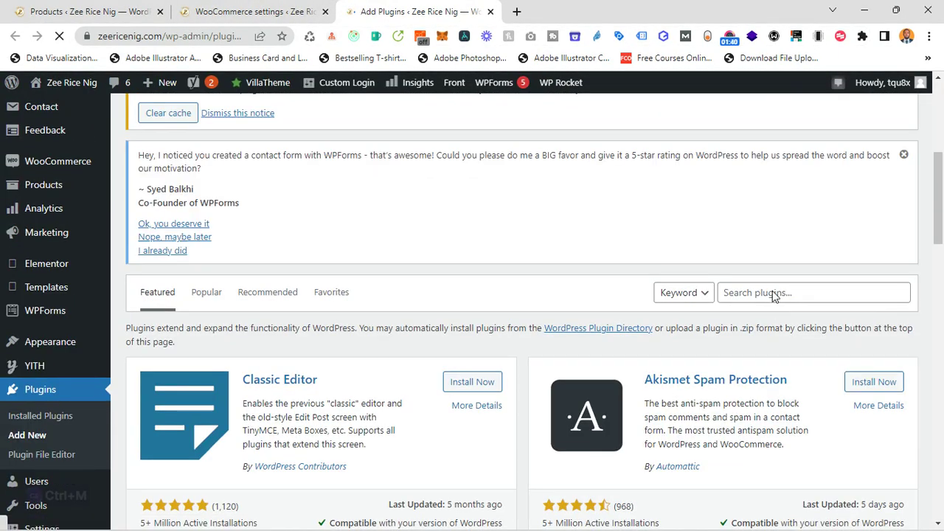
click(776, 293)
text(pa)
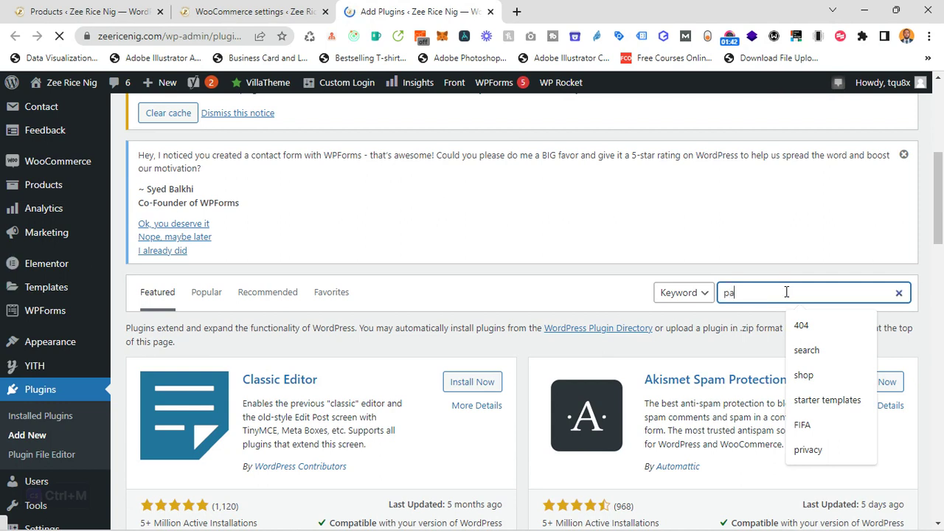
text(ypal)
key(ctrl+a)
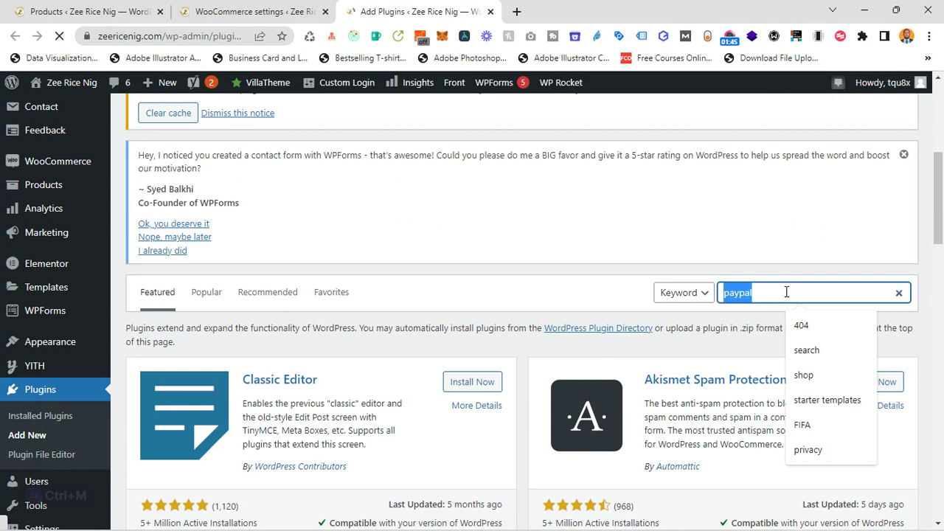
text(payments)
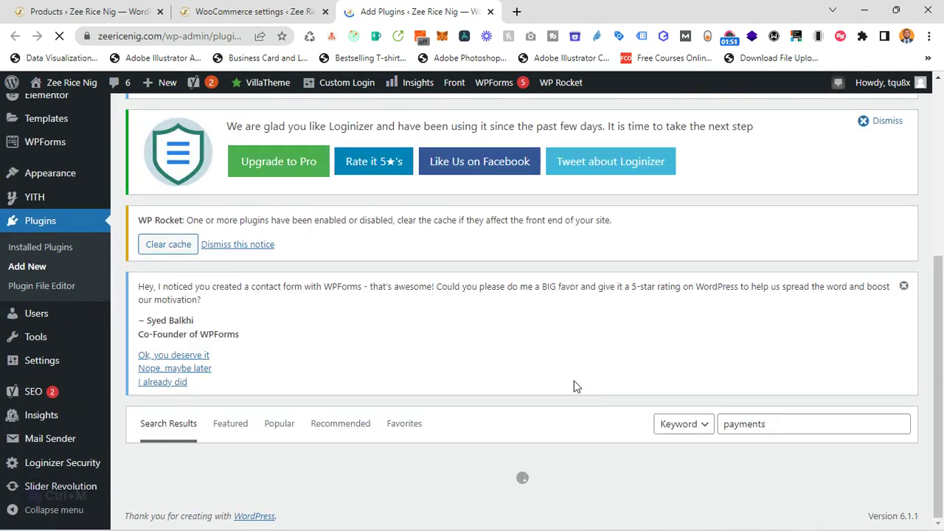
- Browse the payment plugin search results to compare the available gateways
scroll(574, 382, down, 4)
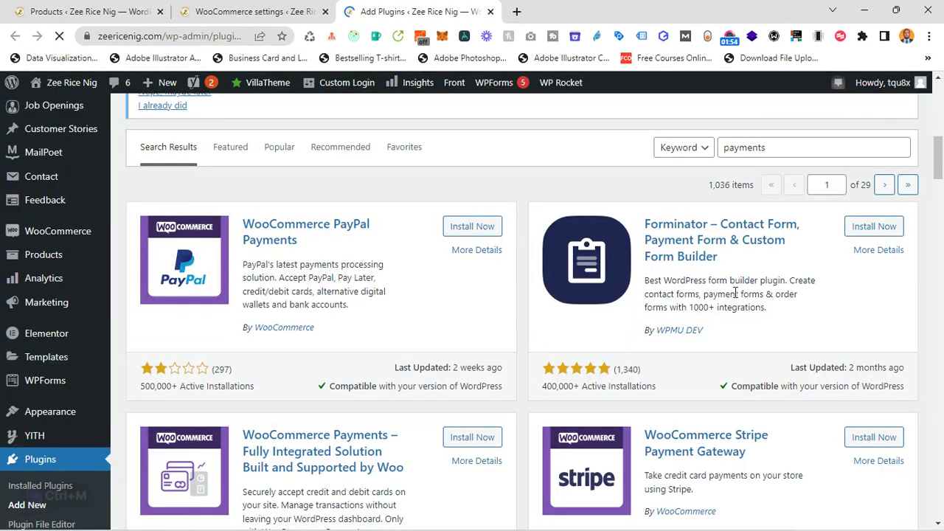
scroll(731, 309, down, 5)
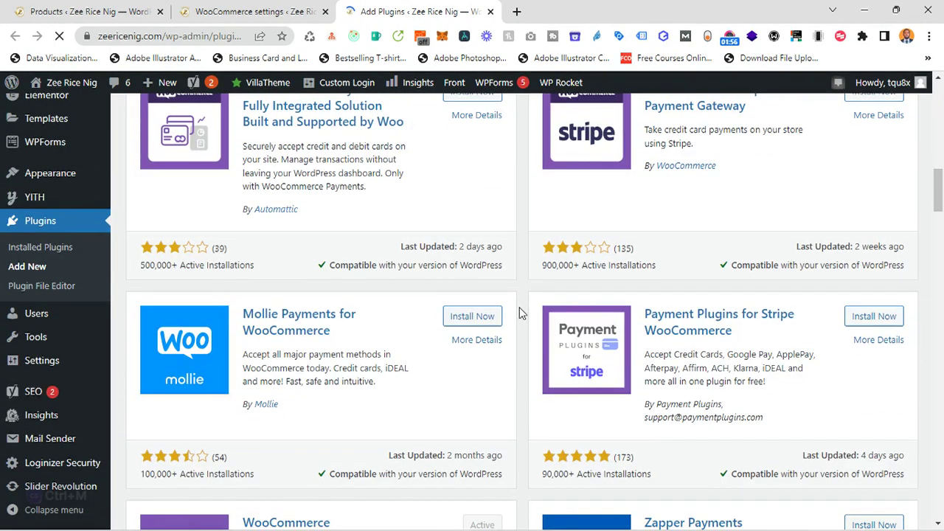
scroll(671, 373, down, 3)
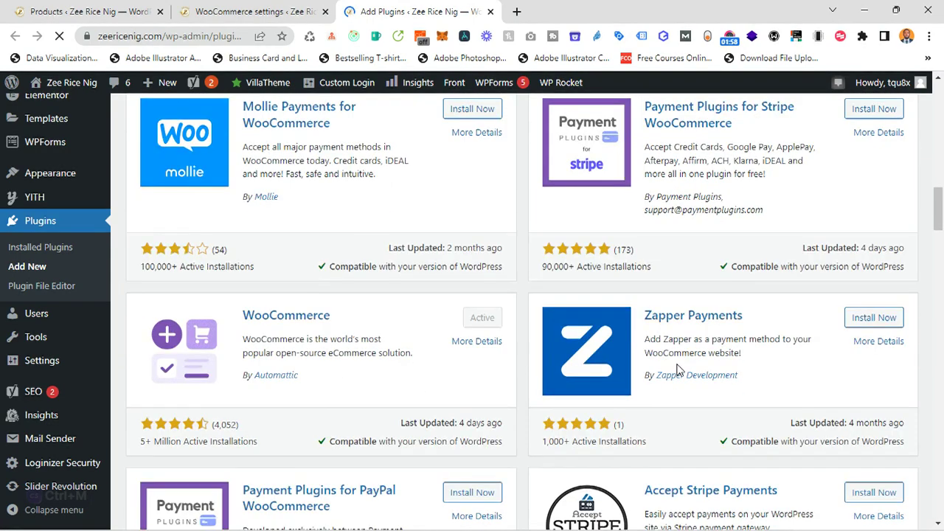
scroll(726, 362, down, 2)
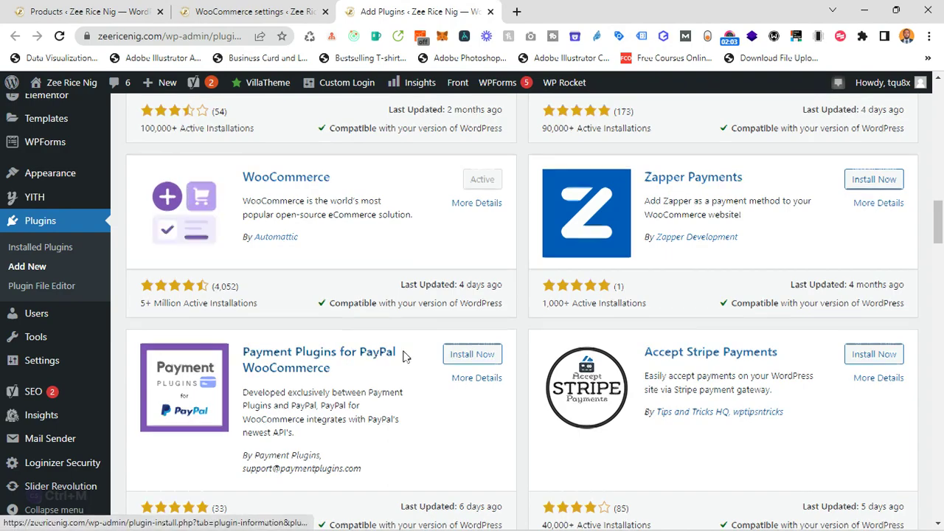
scroll(429, 358, down, 6)
scroll(704, 354, up, 15)
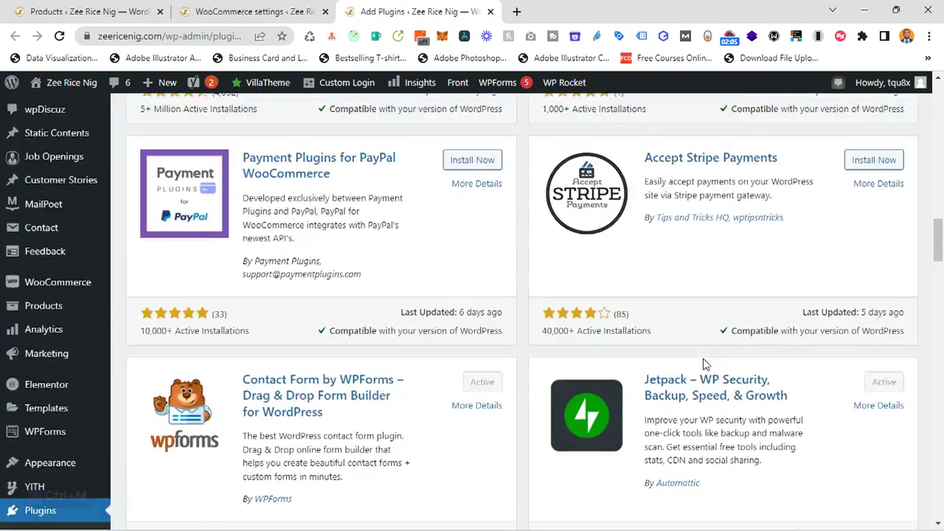
scroll(704, 341, up, 9)
scroll(742, 418, down, 6)
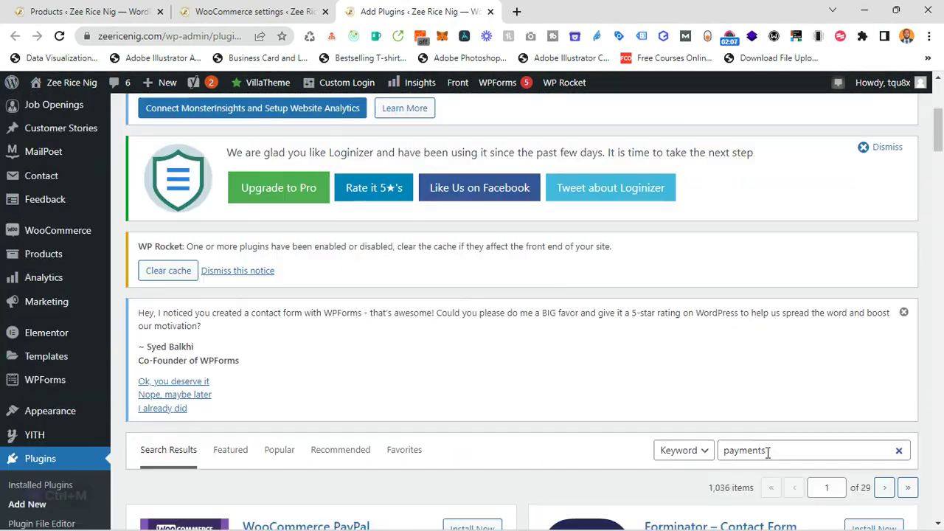
- Search the plugin directory for "interswitch" and look through the matching gateways
click(760, 312)
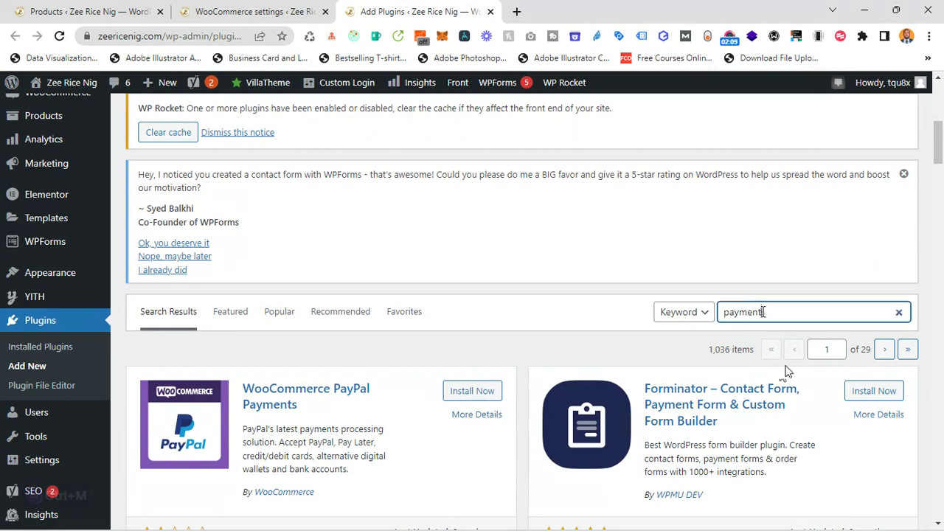
double_click(760, 313)
text(interswitch)
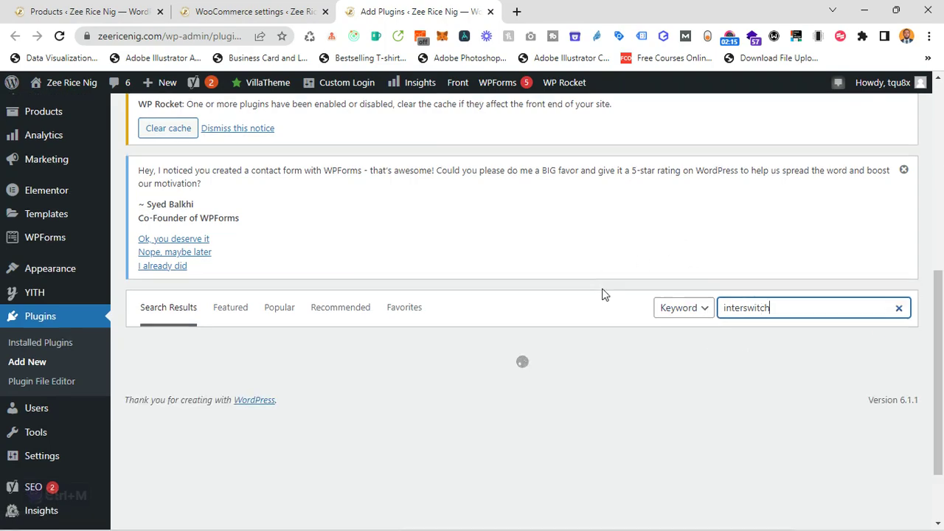
scroll(567, 345, down, 5)
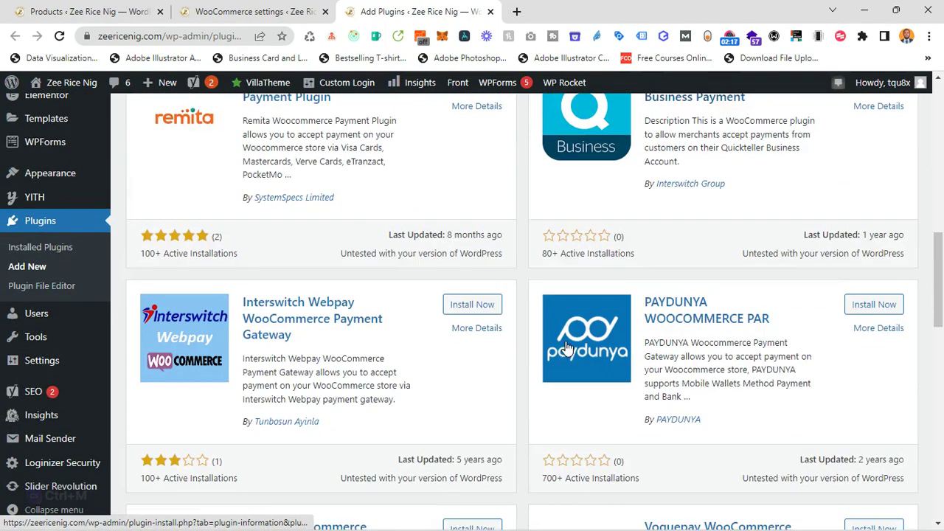
scroll(568, 346, up, 2)
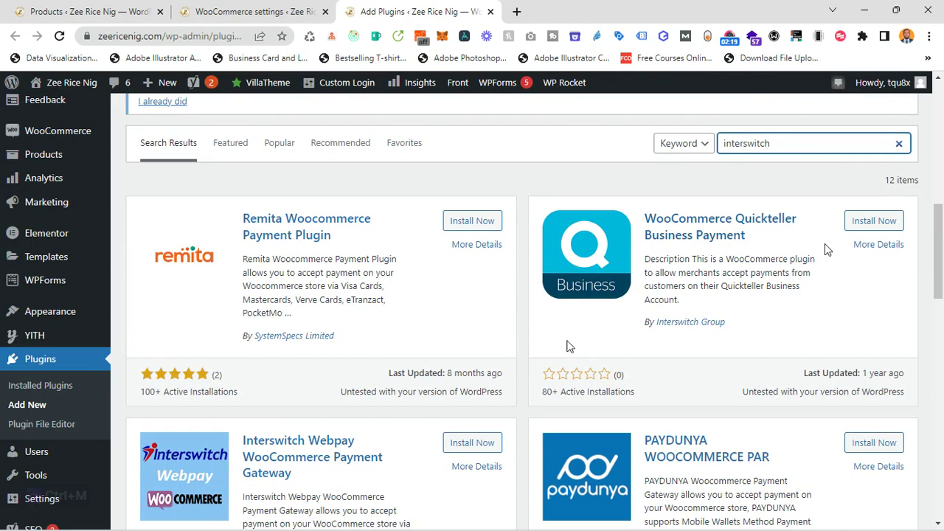
- Search the plugin directory for "paystack" and look through the matching plugins
double_click(810, 144)
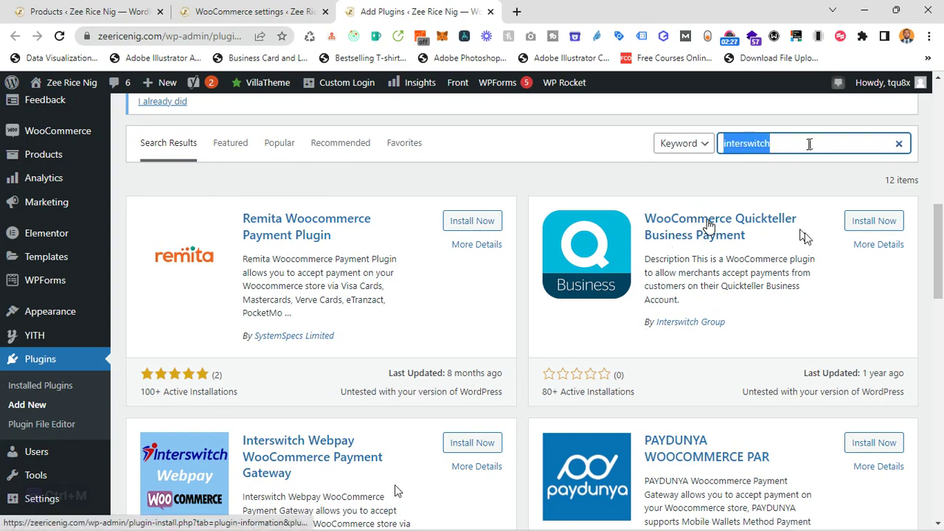
text(paystack)
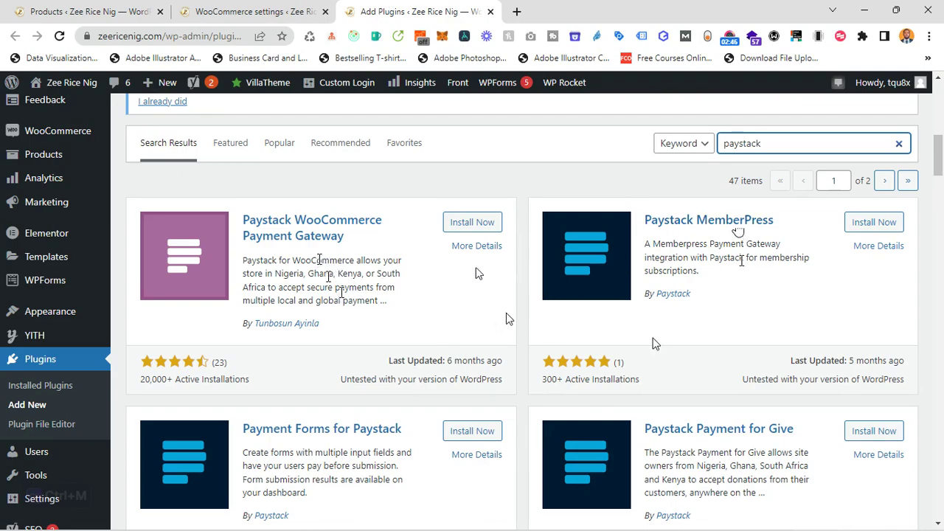
scroll(343, 277, down, 4)
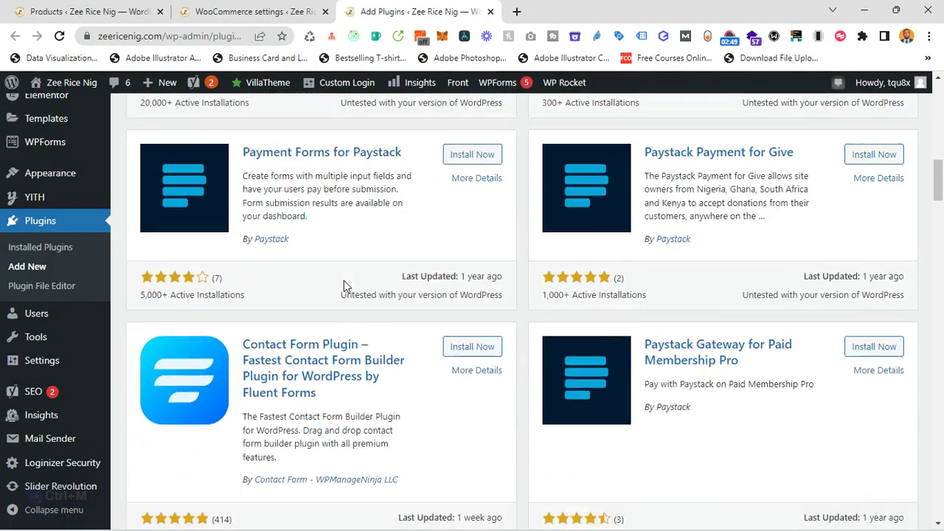
- Open the settings of the Direct bank transfer payment method and review its title, description and account details
scroll(344, 280, up, 7)
click(220, 5)
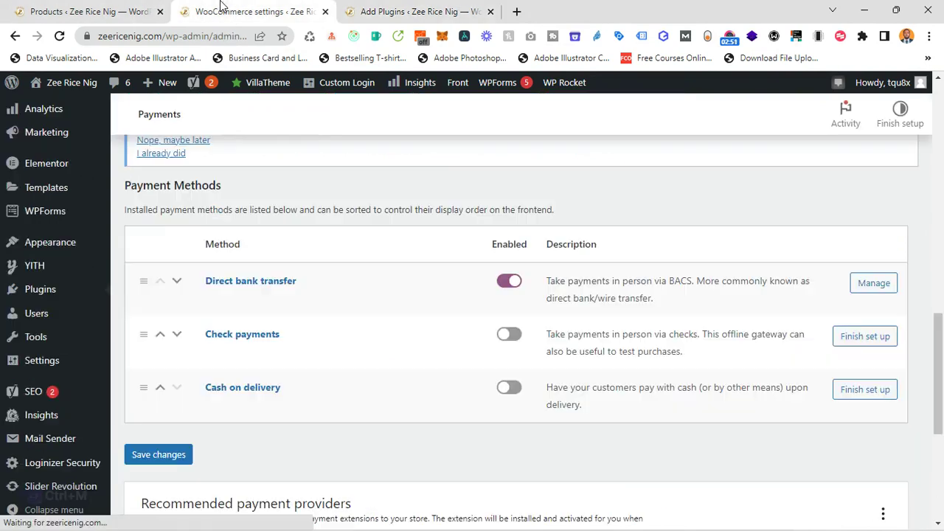
click(864, 288)
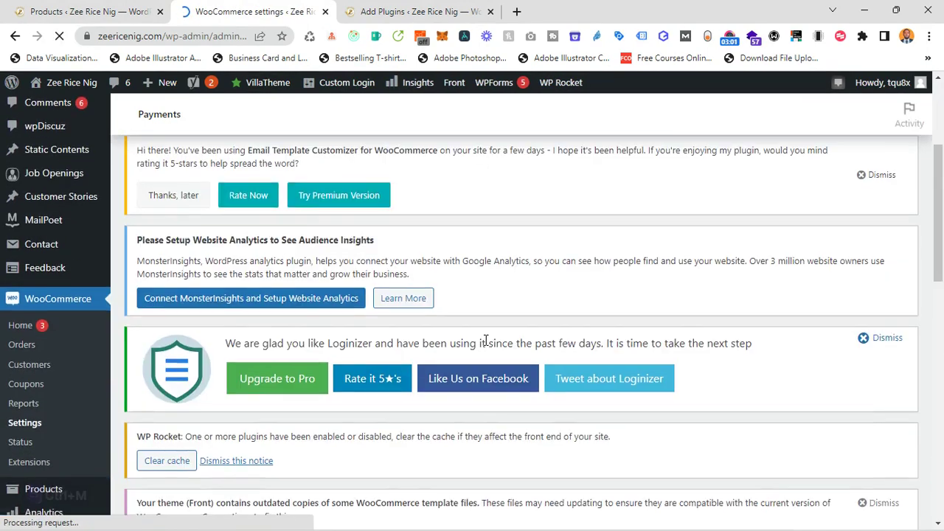
scroll(486, 342, down, 12)
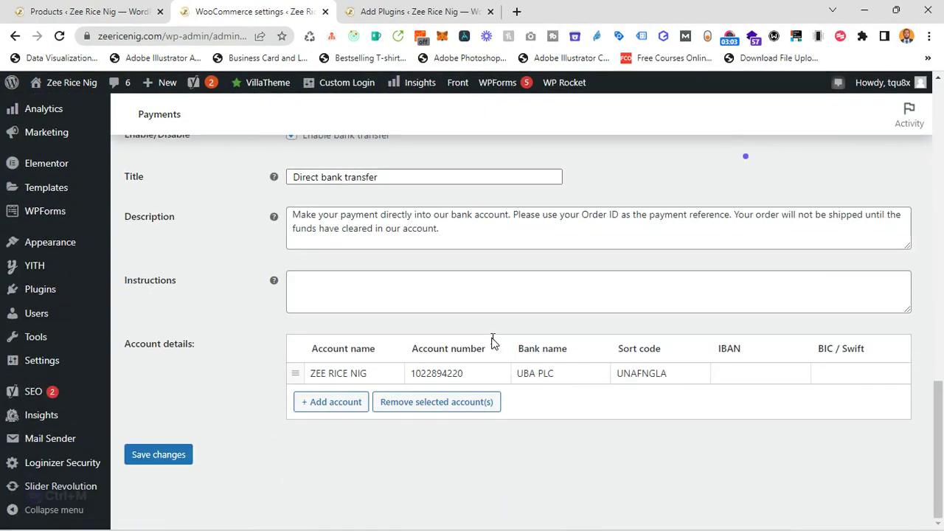
scroll(496, 336, up, 3)
scroll(497, 336, down, 1)
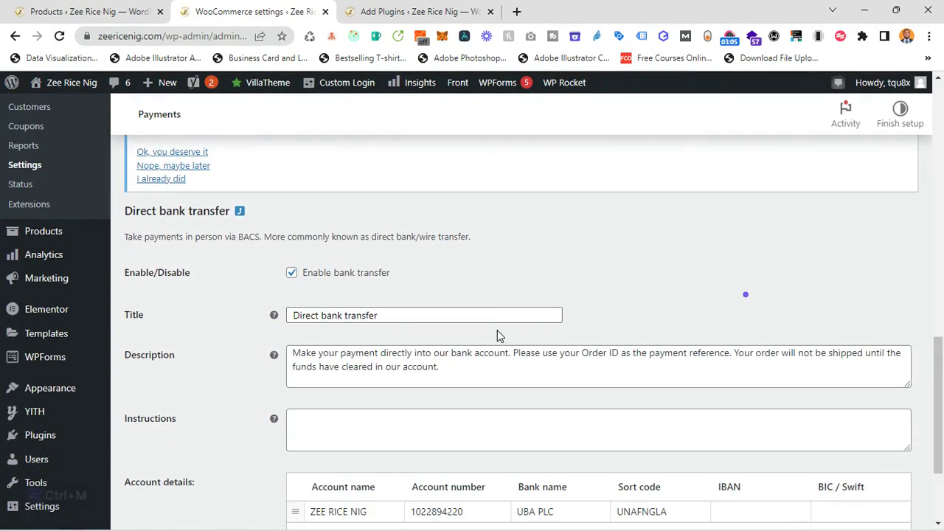
click(521, 348)
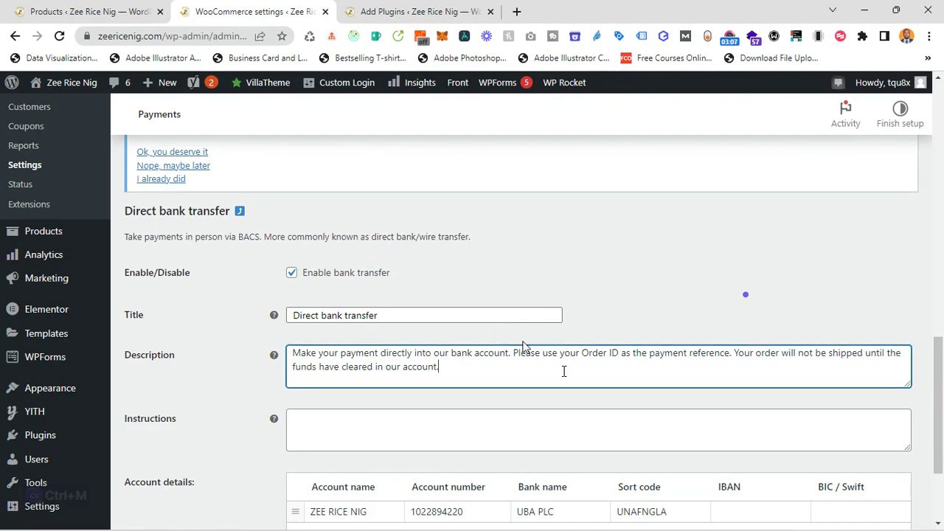
scroll(495, 332, down, 1)
scroll(496, 333, down, 2)
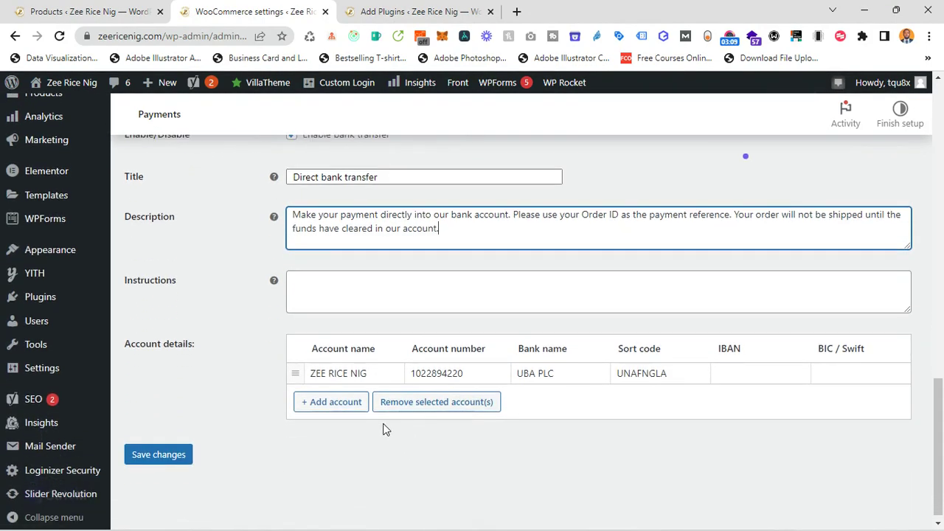
- Replace the account number in the account details of the Direct bank transfer method with a different one
click(468, 372)
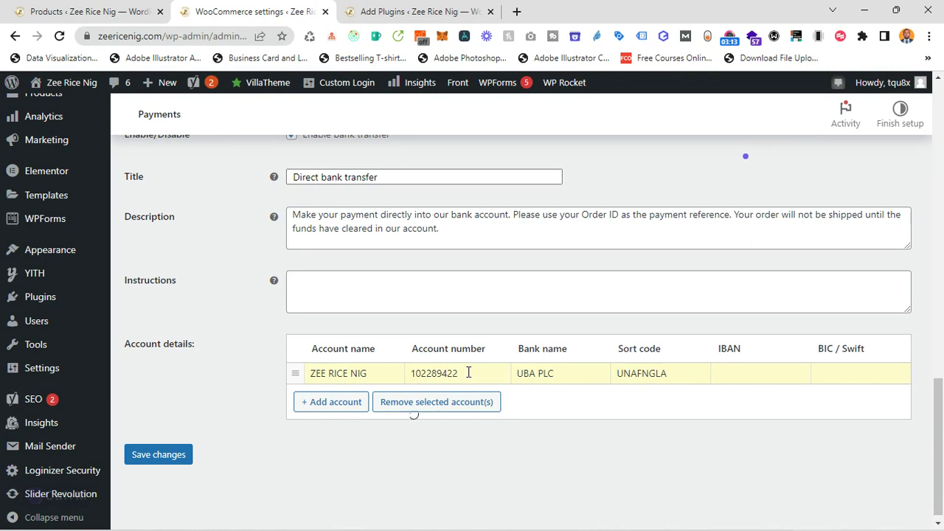
key(ctrl+a)
key(BackSpace)
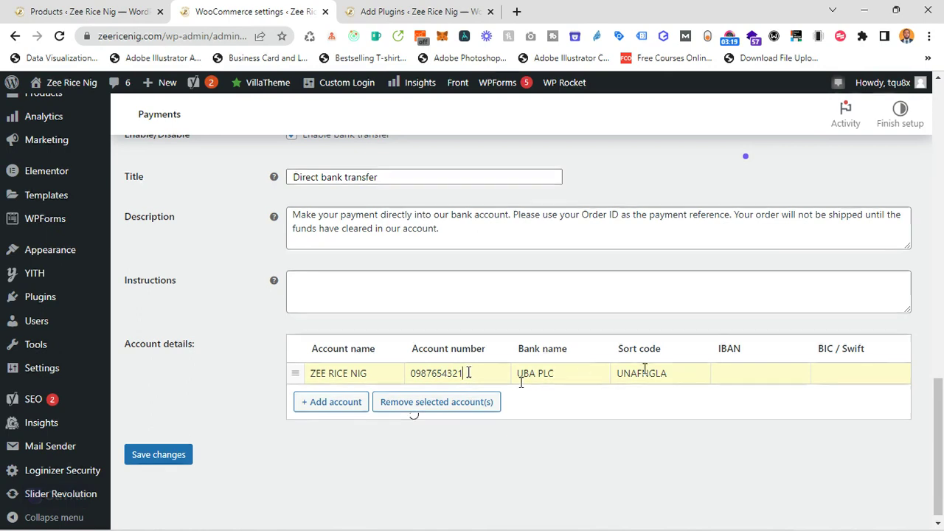
click(186, 455)
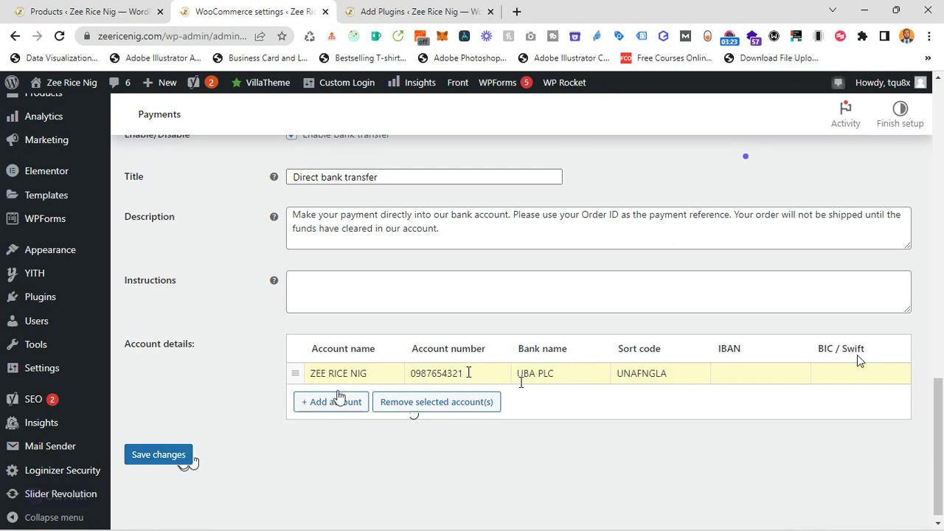
scroll(506, 381, down, 2)
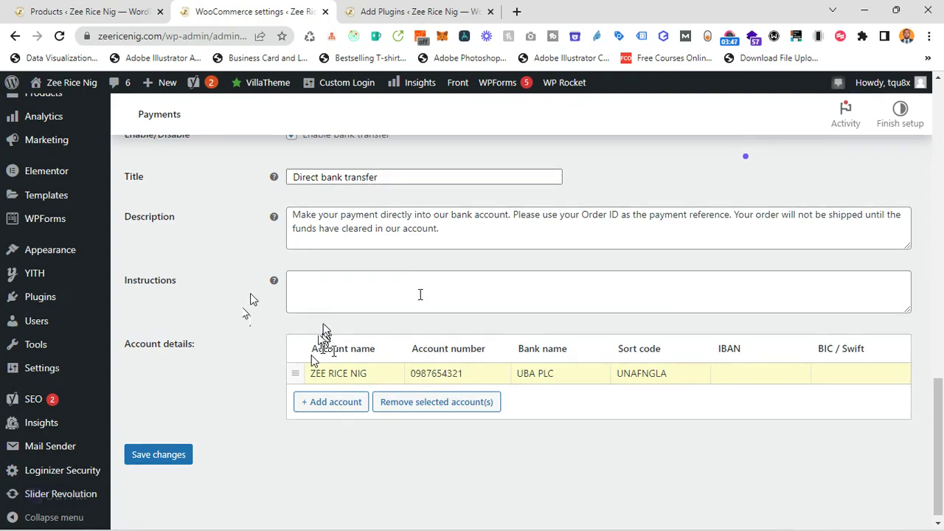
- Open the store's home page and the list of all email templates in separate new browser tabs
scroll(231, 290, up, 5)
scroll(231, 290, up, 10)
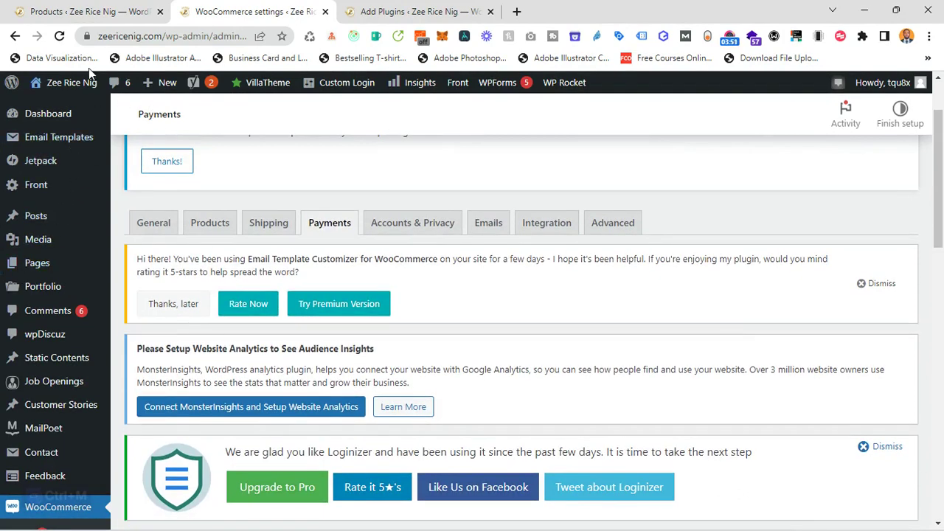
mouse_move(59, 88)
right_click(58, 111)
click(111, 123)
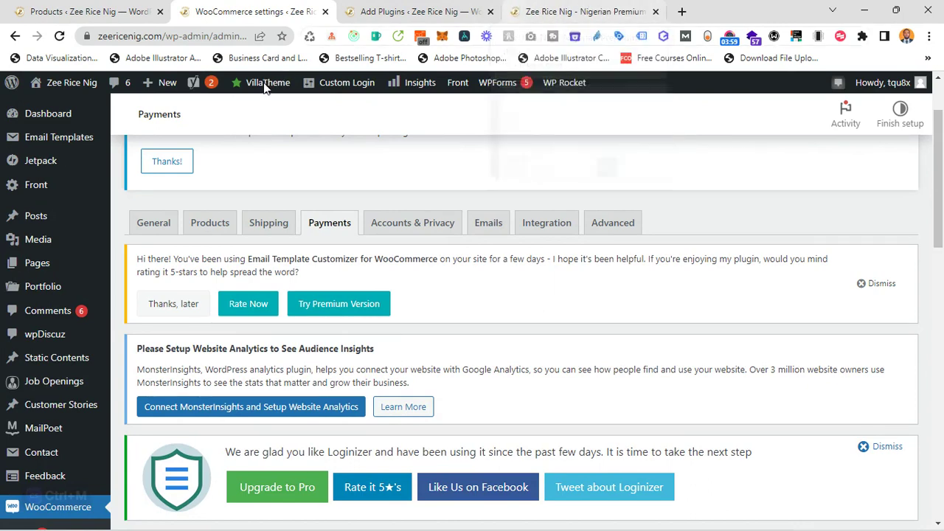
mouse_move(69, 151)
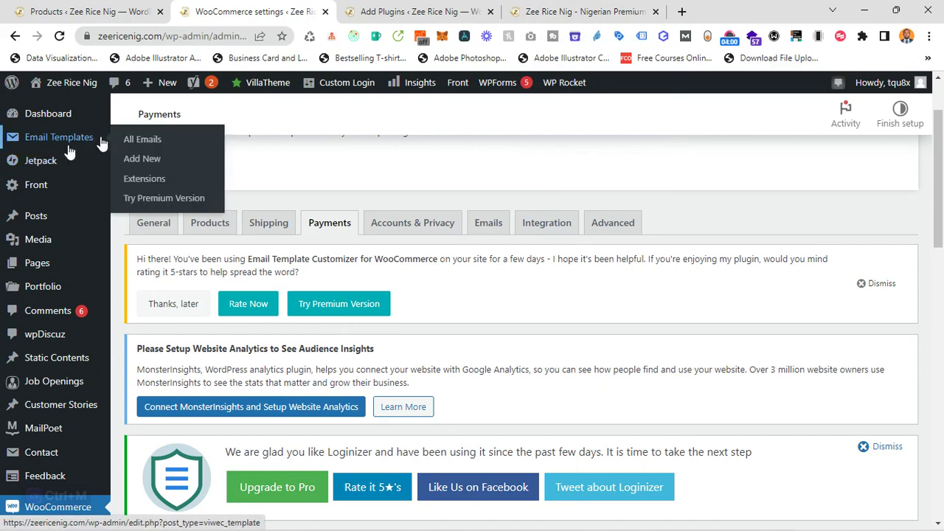
right_click(138, 141)
click(170, 151)
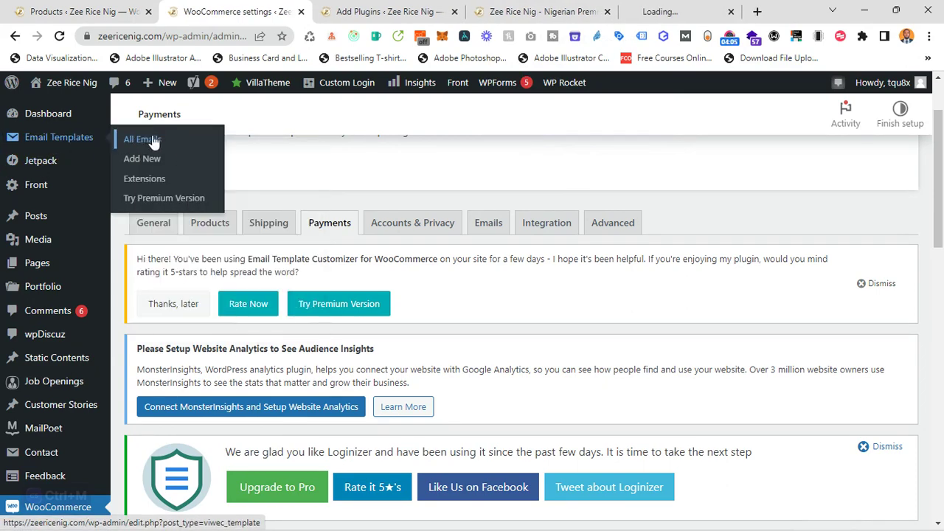
- Look through the store's home page from its introduction to the footer, and open the page for editing
click(544, 9)
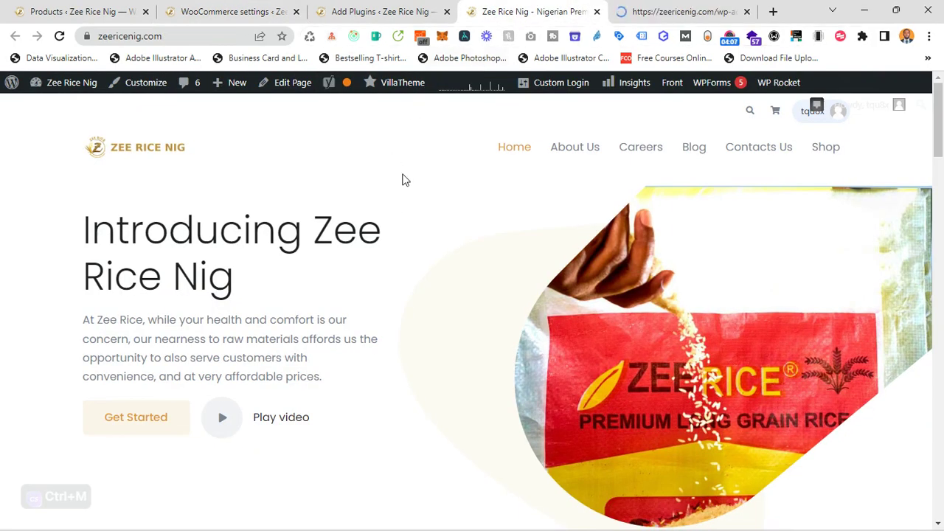
scroll(401, 214, down, 4)
scroll(401, 214, down, 10)
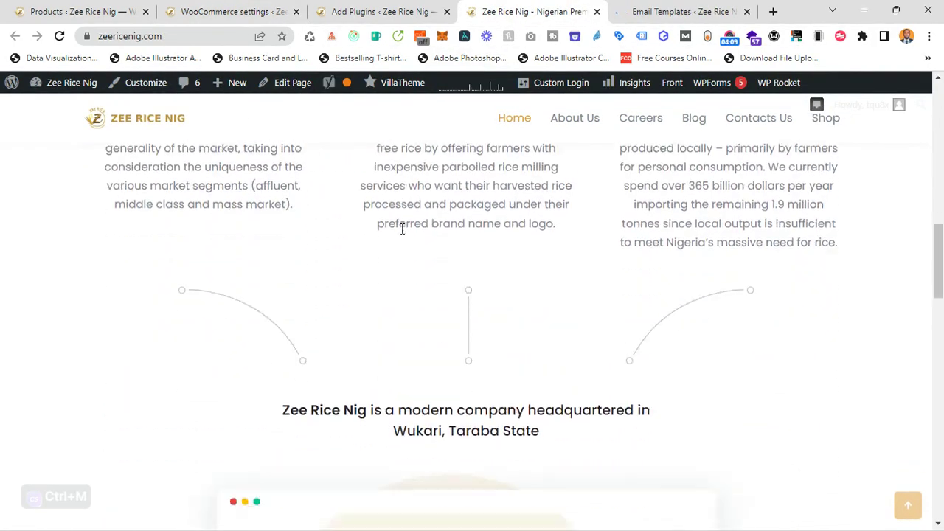
scroll(396, 240, down, 8)
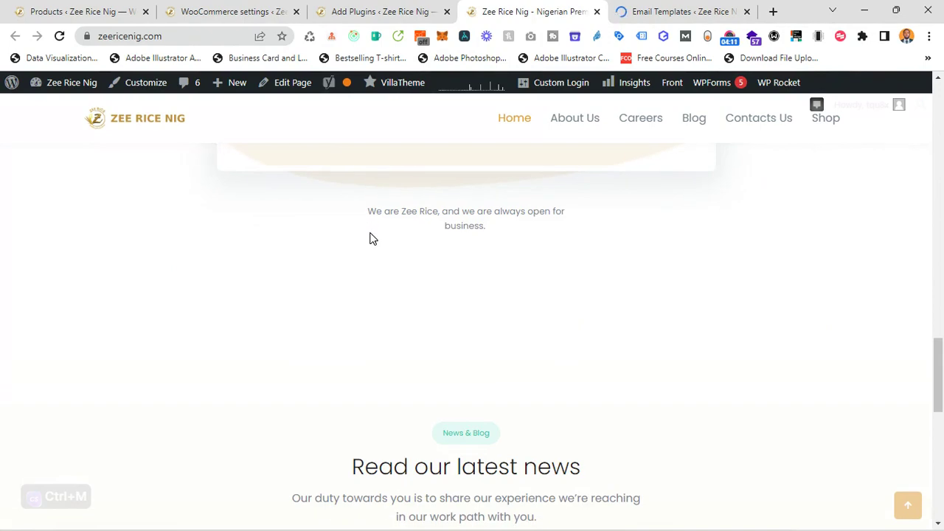
scroll(373, 243, down, 8)
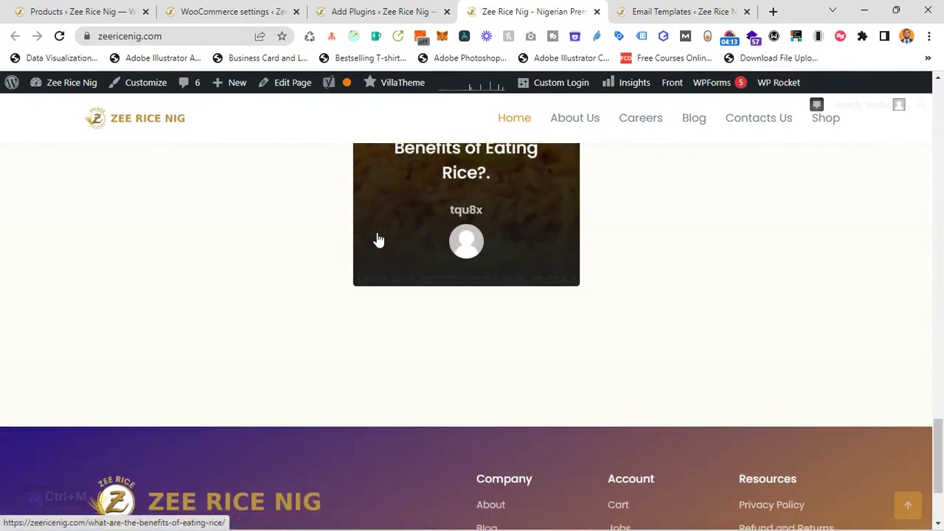
scroll(384, 244, up, 10)
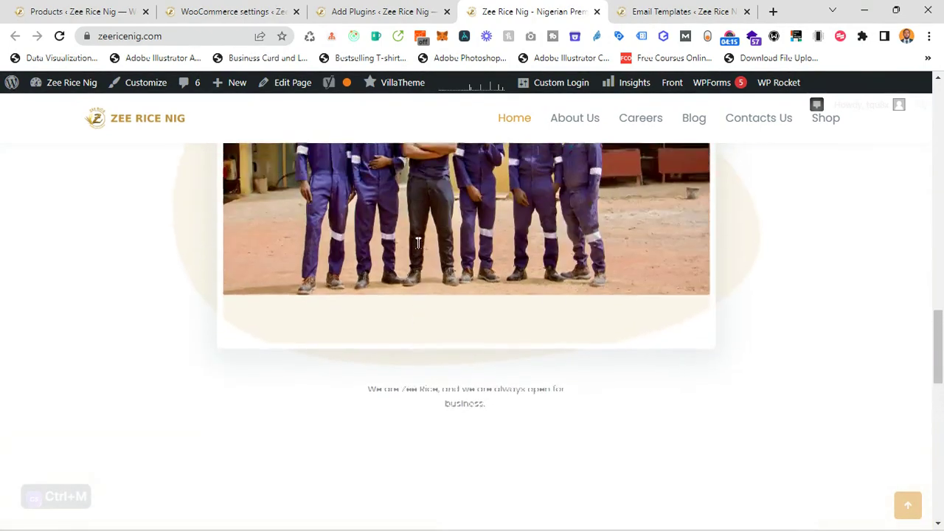
scroll(411, 251, down, 4)
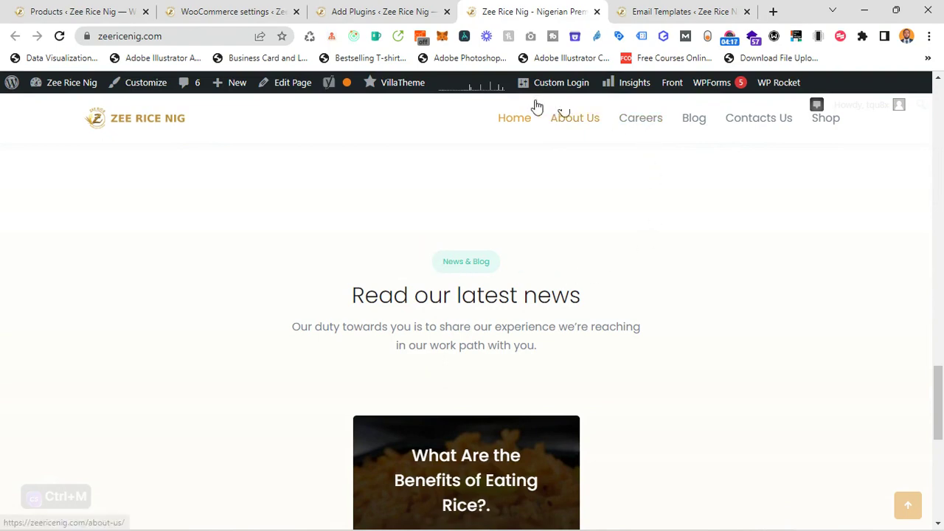
click(289, 87)
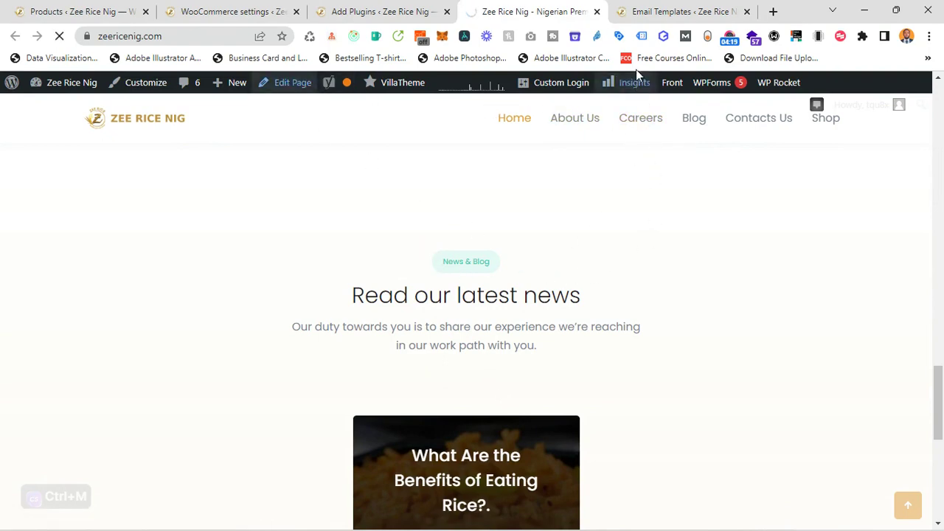
- Review the list of email templates for customer invoices, refunds and order statuses
click(668, 14)
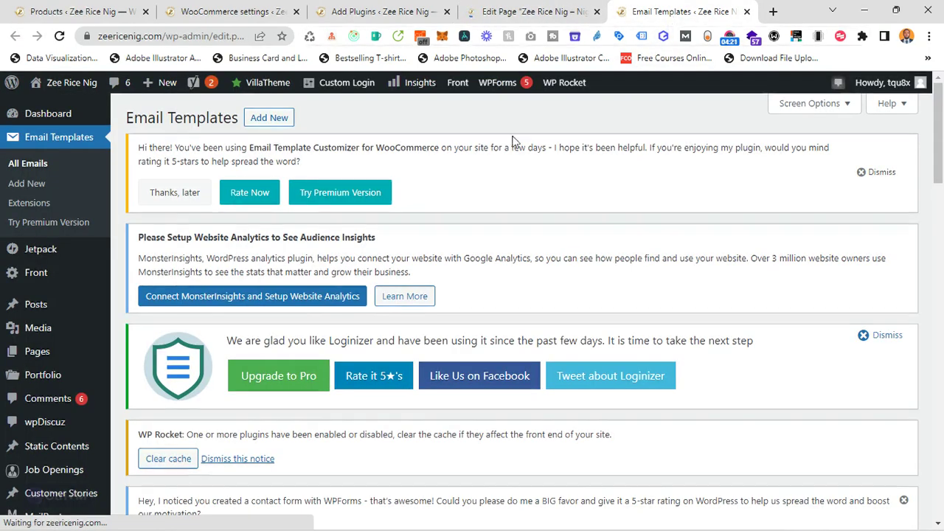
scroll(514, 140, down, 10)
scroll(273, 413, down, 15)
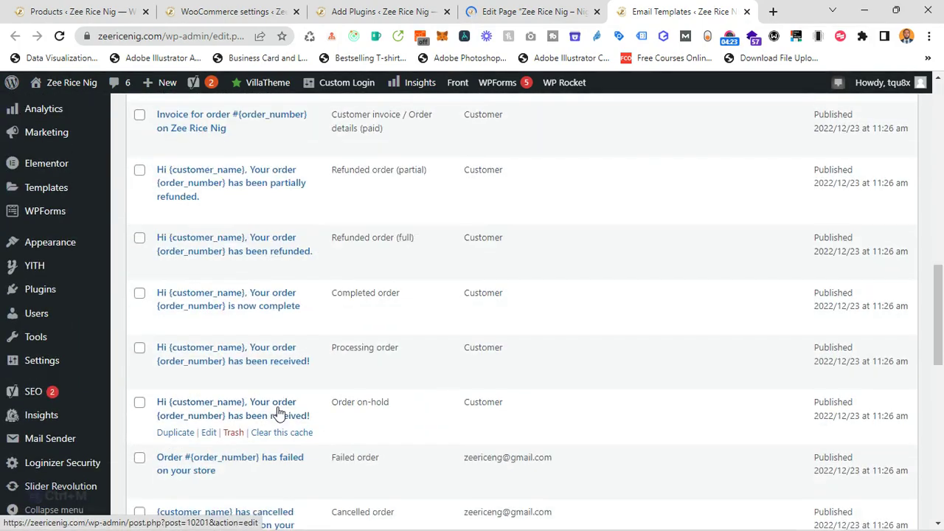
scroll(292, 401, up, 5)
scroll(295, 399, up, 15)
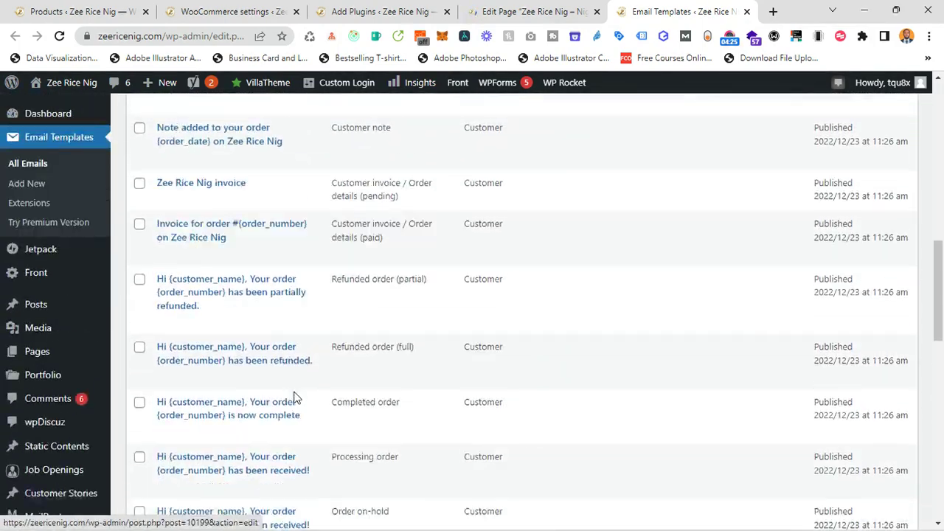
scroll(299, 399, up, 1)
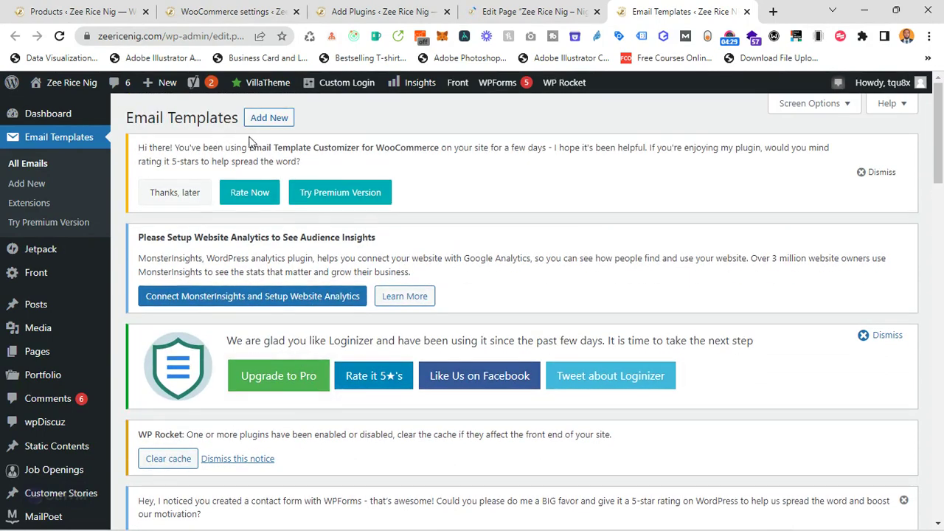
- Open the WooCommerce Emails settings in a new browser tab, keeping the unsaved payment settings page open
click(243, 11)
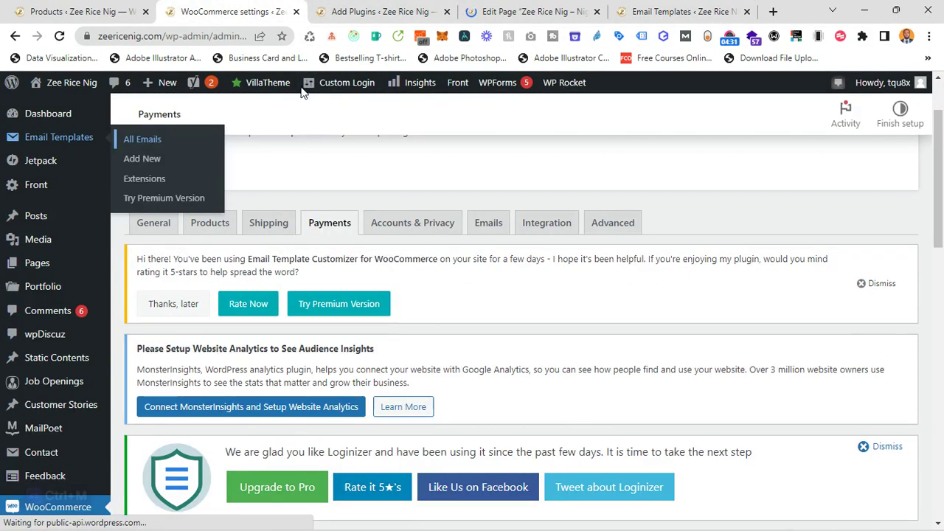
click(486, 222)
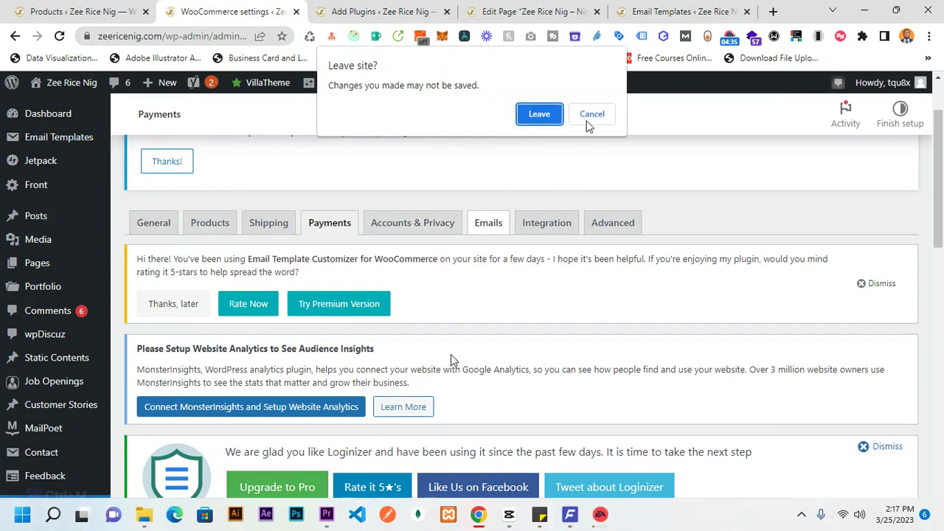
click(589, 119)
right_click(492, 229)
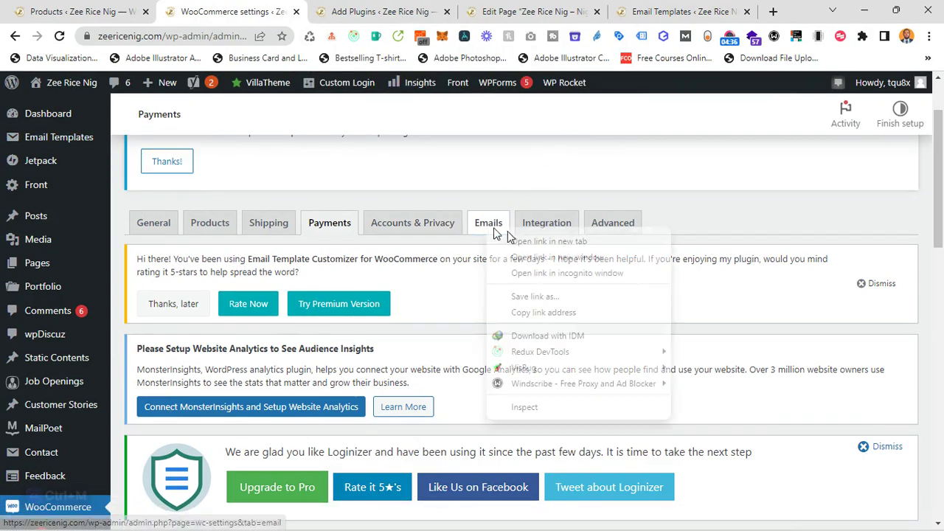
click(550, 243)
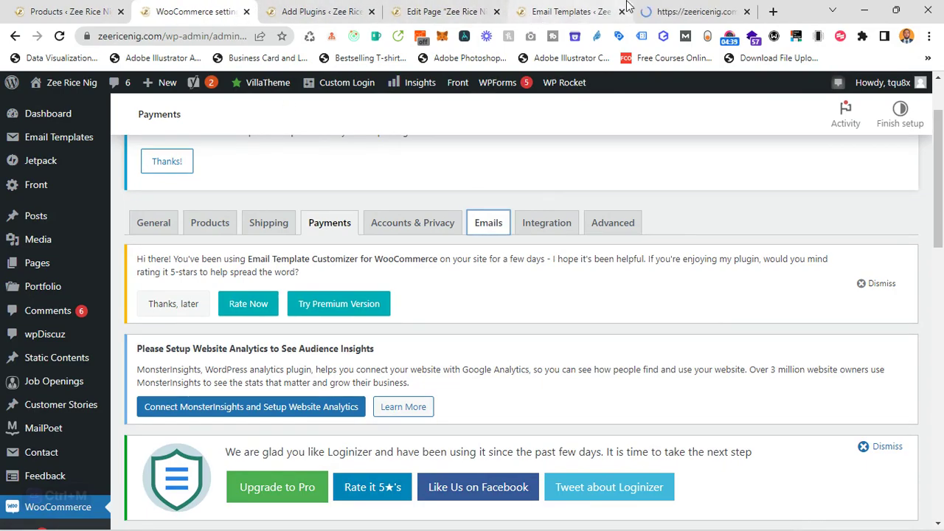
click(690, 11)
- Examine the WooCommerce email notifications with their recipients and template customization options
scroll(486, 339, down, 10)
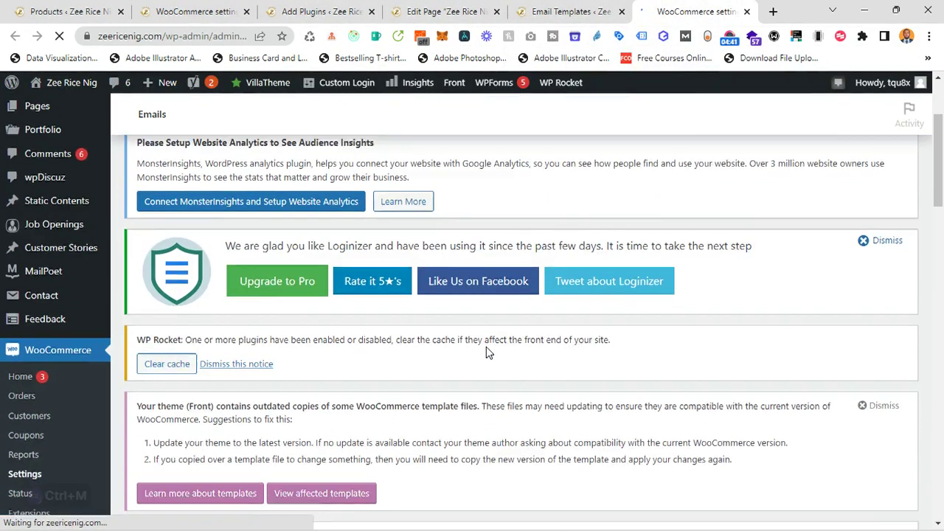
scroll(582, 337, down, 2)
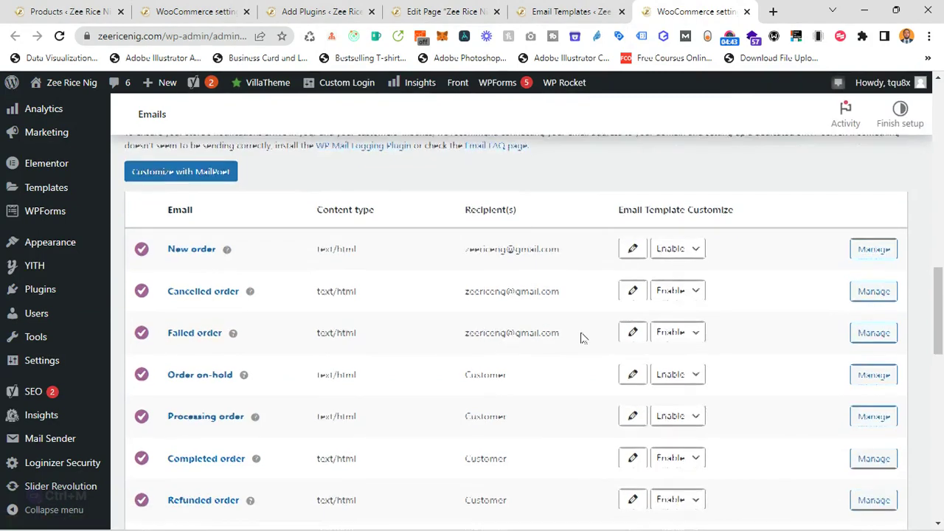
scroll(652, 341, down, 2)
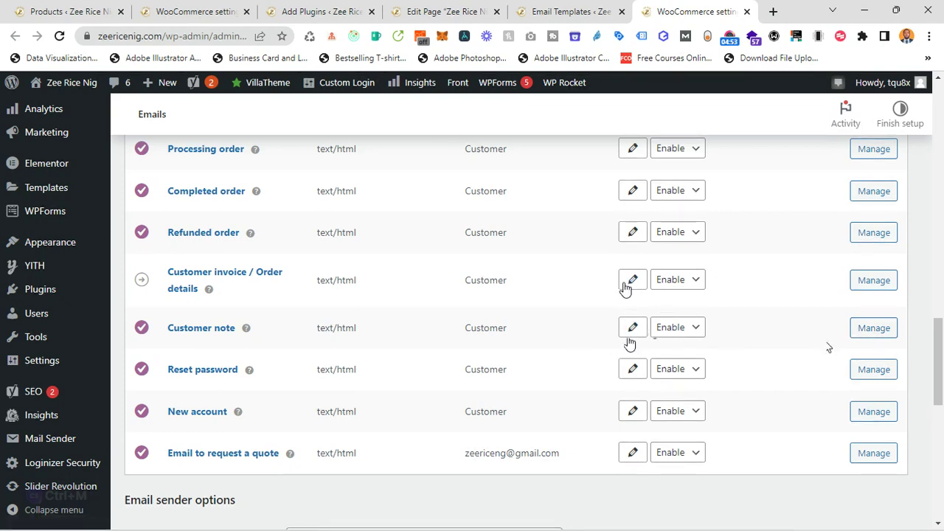
scroll(627, 295, up, 2)
scroll(630, 315, up, 3)
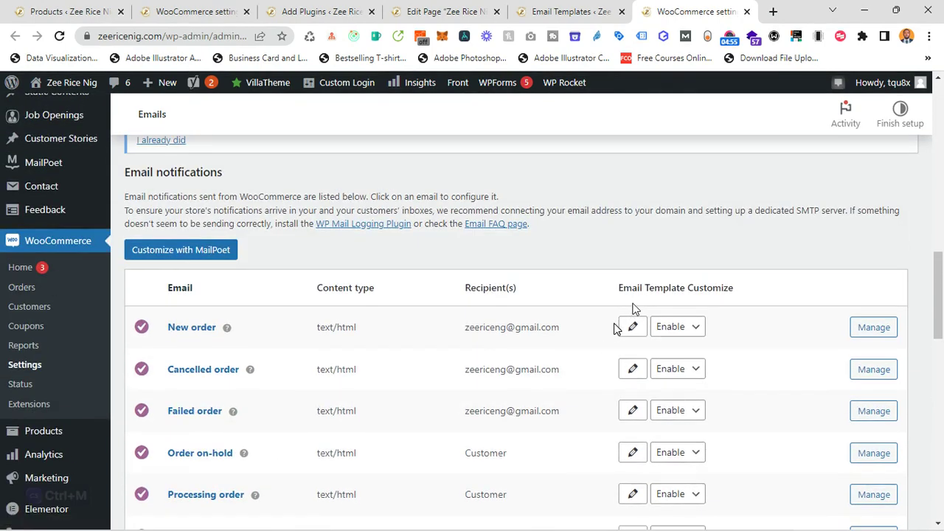
scroll(594, 345, down, 2)
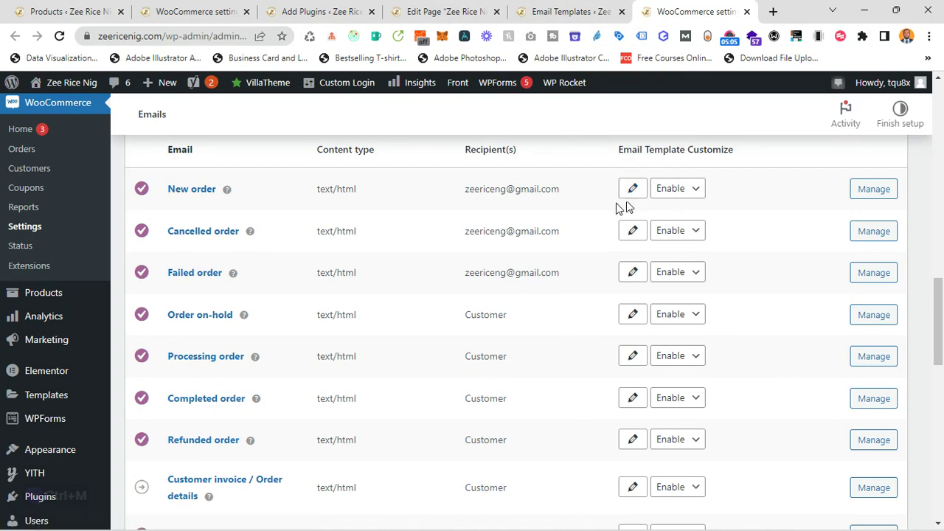
- Return to the home page editor, look through its lower sections and select the info section block with the team photo
click(576, 8)
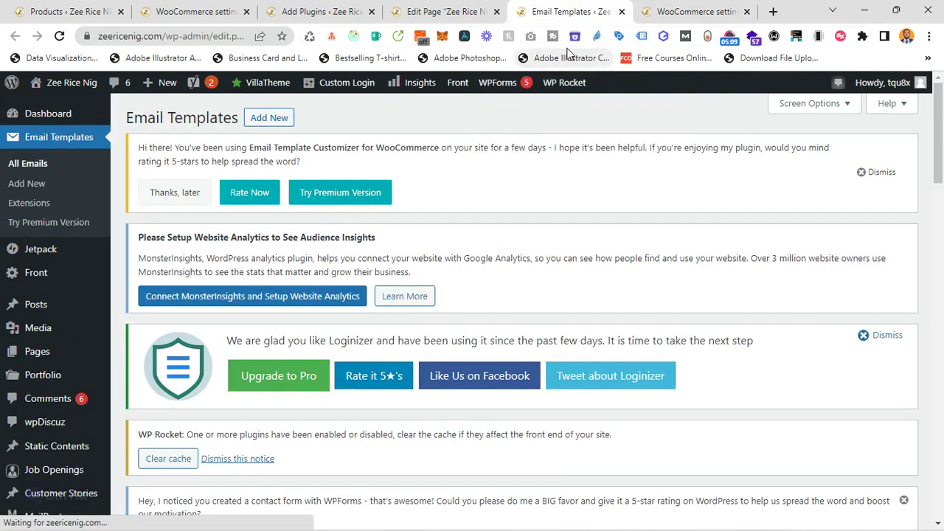
click(435, 10)
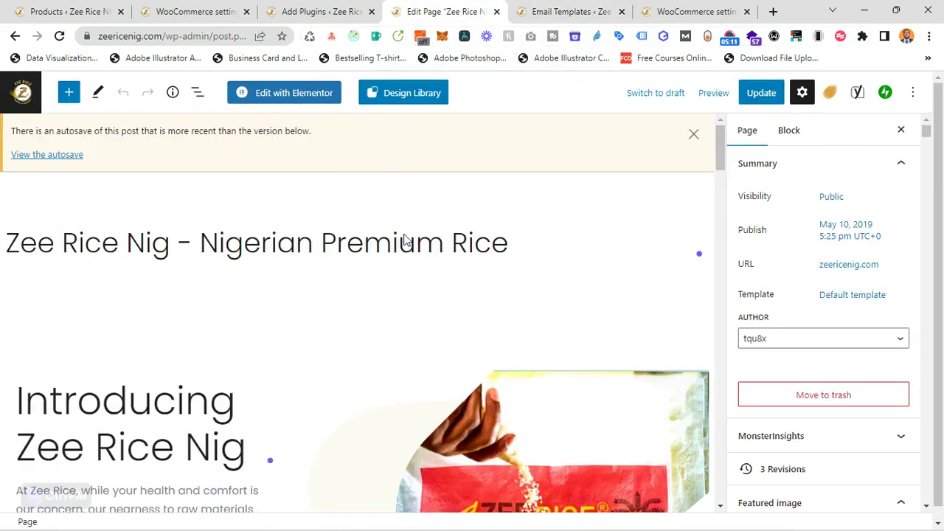
scroll(405, 240, down, 15)
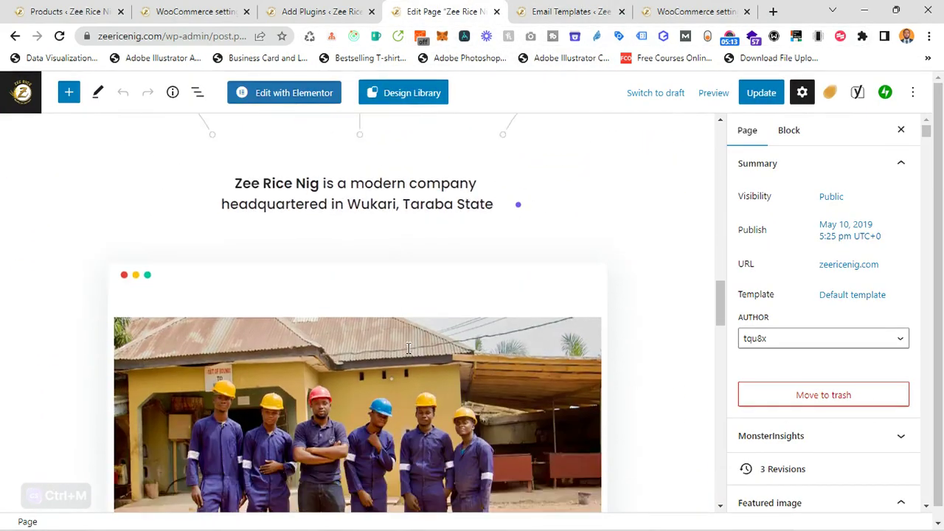
scroll(409, 348, down, 9)
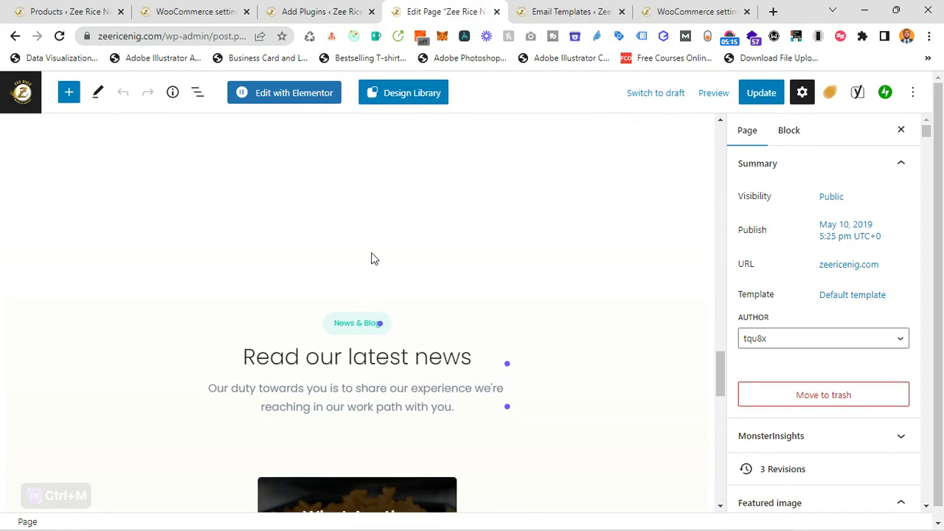
scroll(333, 271, up, 4)
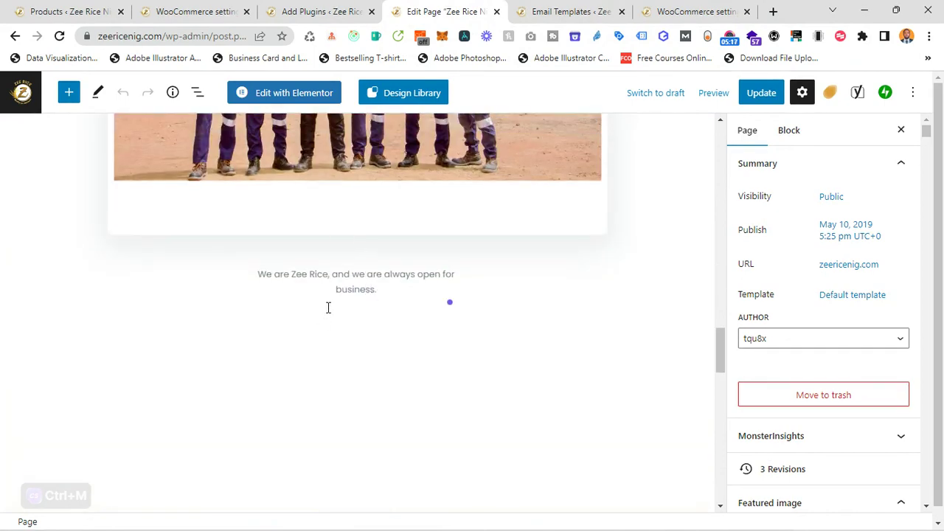
click(365, 289)
scroll(375, 375, down, 3)
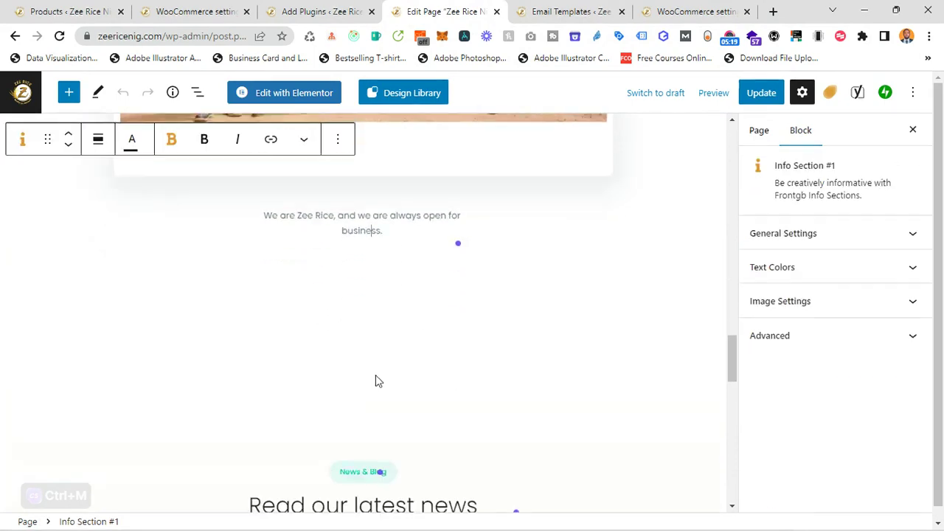
click(338, 323)
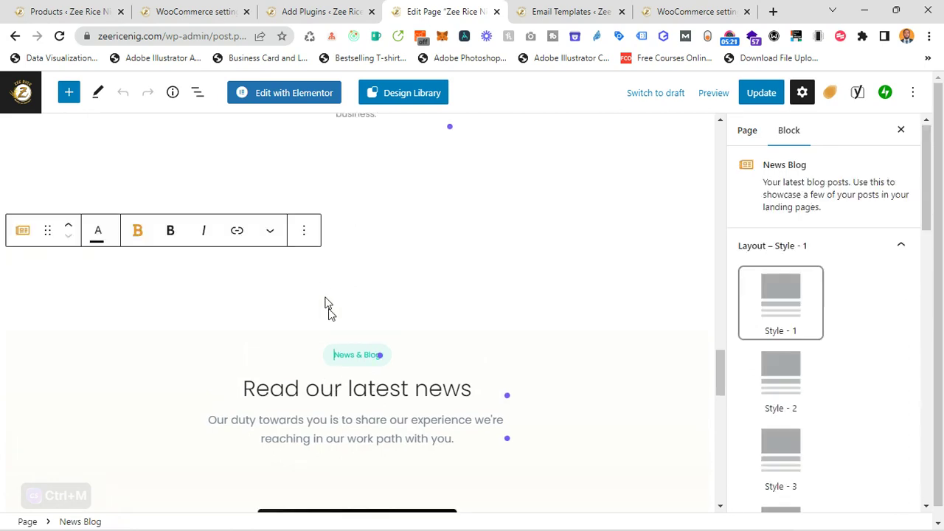
scroll(208, 295, up, 3)
click(61, 360)
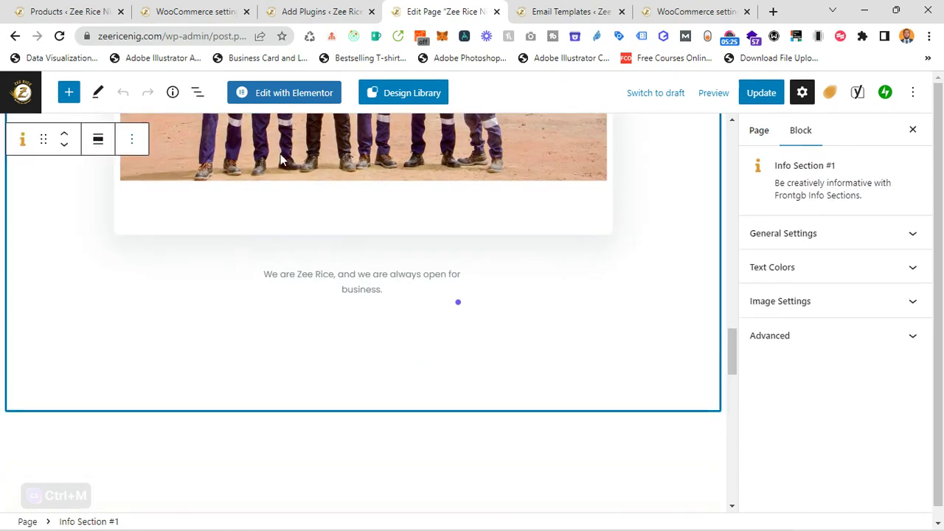
- Examine the info section block's advanced, general and image settings
click(813, 336)
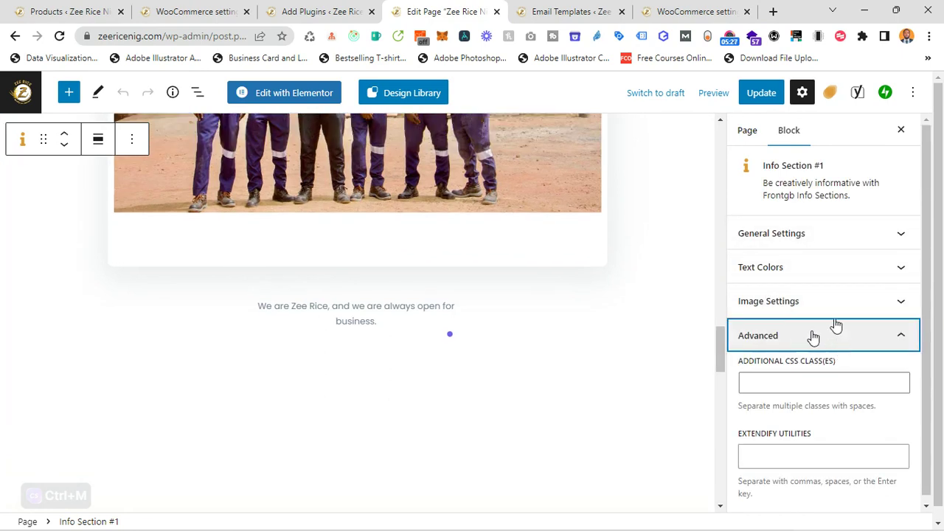
click(811, 234)
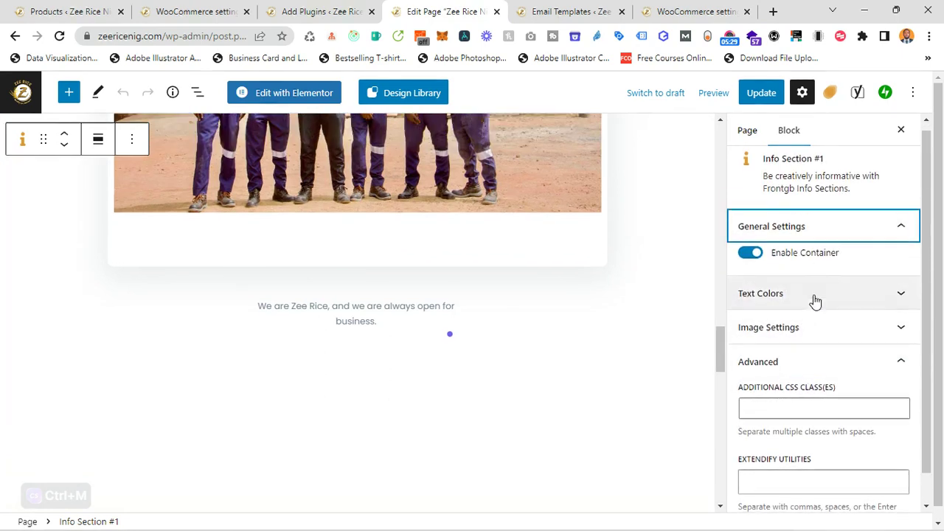
click(795, 343)
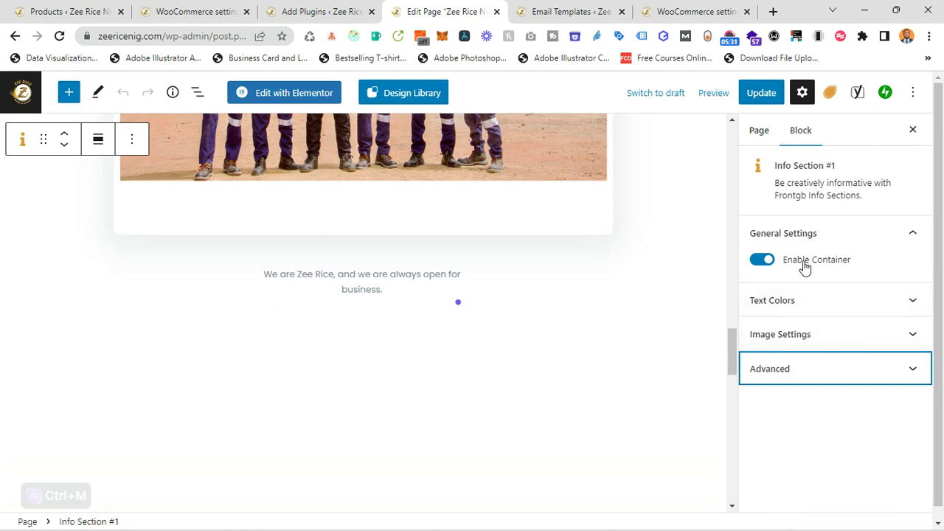
click(779, 336)
scroll(775, 369, down, 2)
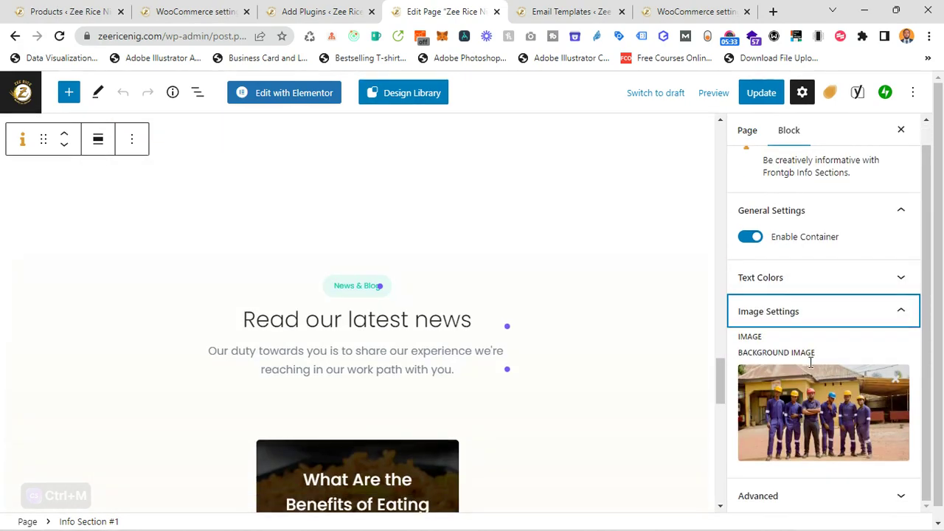
scroll(591, 362, up, 3)
- Insert a Products (Beta) block between the team photo info section and the News & Blog section
click(218, 330)
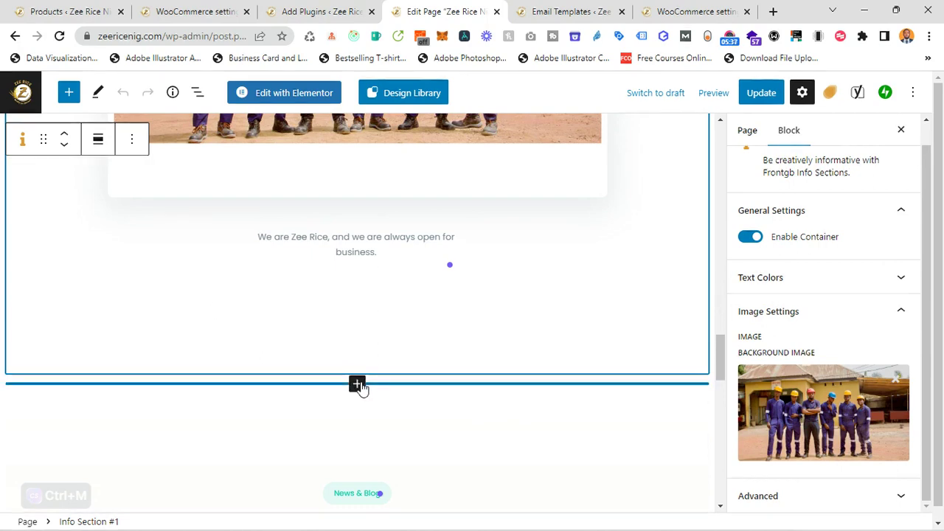
click(357, 385)
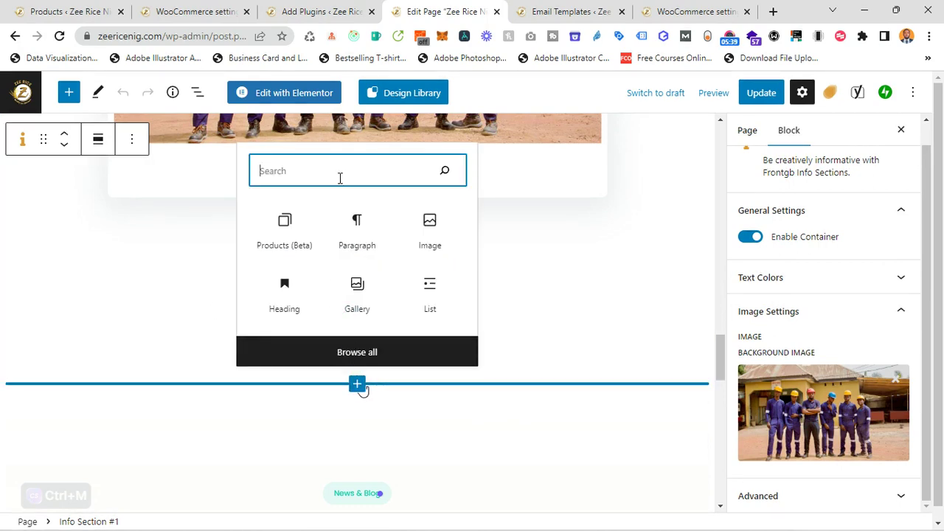
text(produc)
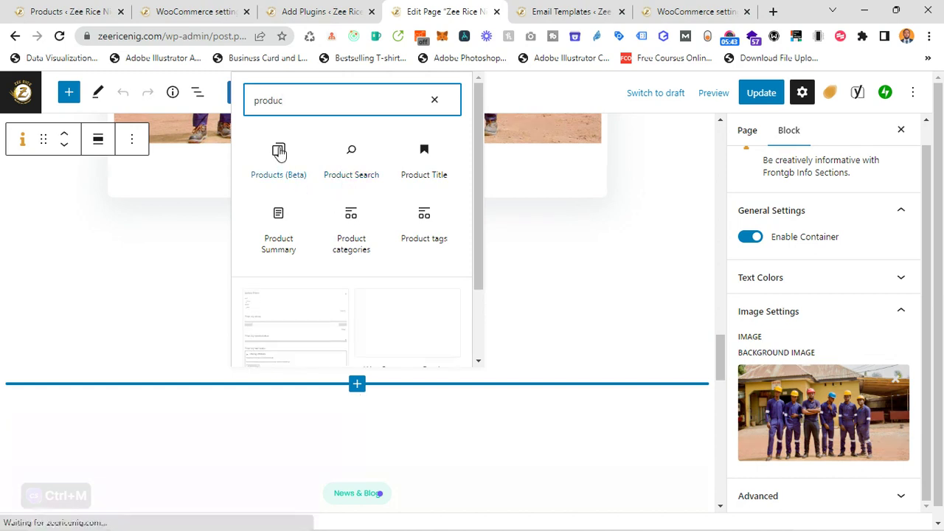
click(314, 172)
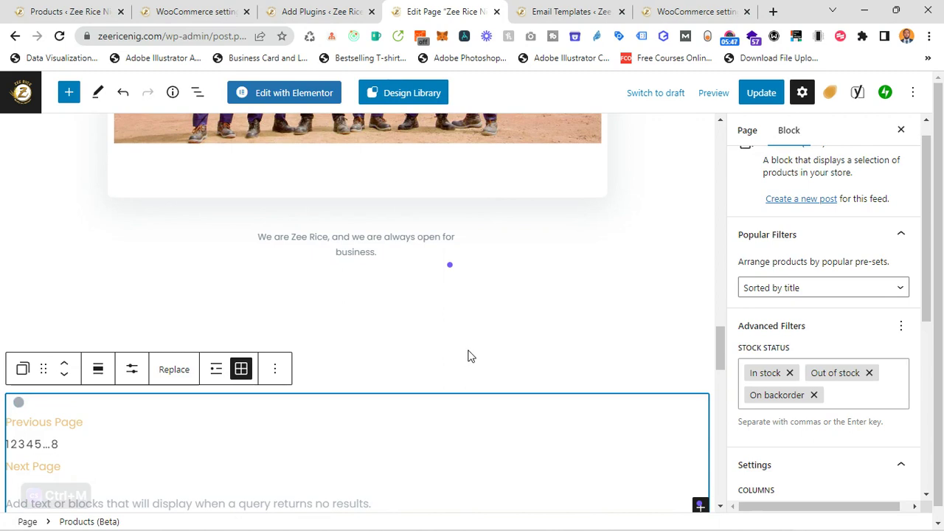
scroll(472, 359, down, 3)
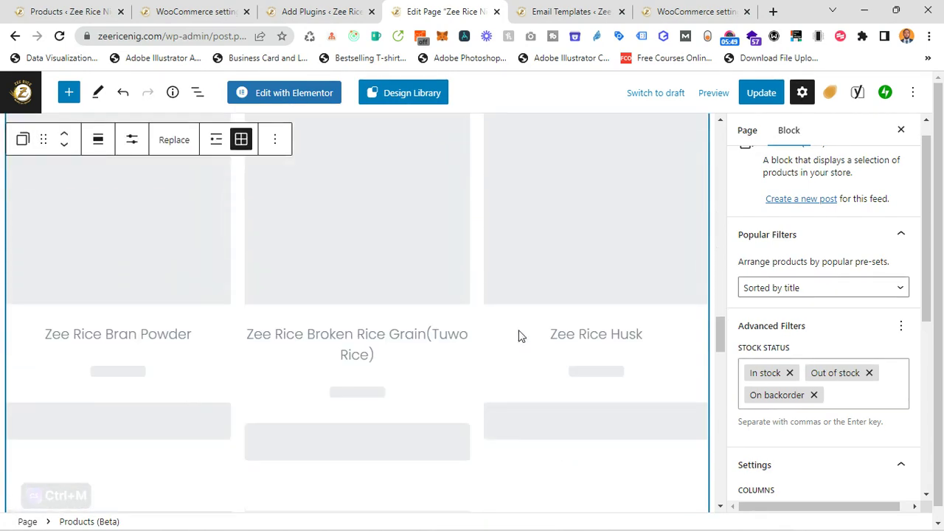
- Update the home page with the product grid and open the published page in a new browser tab
click(765, 93)
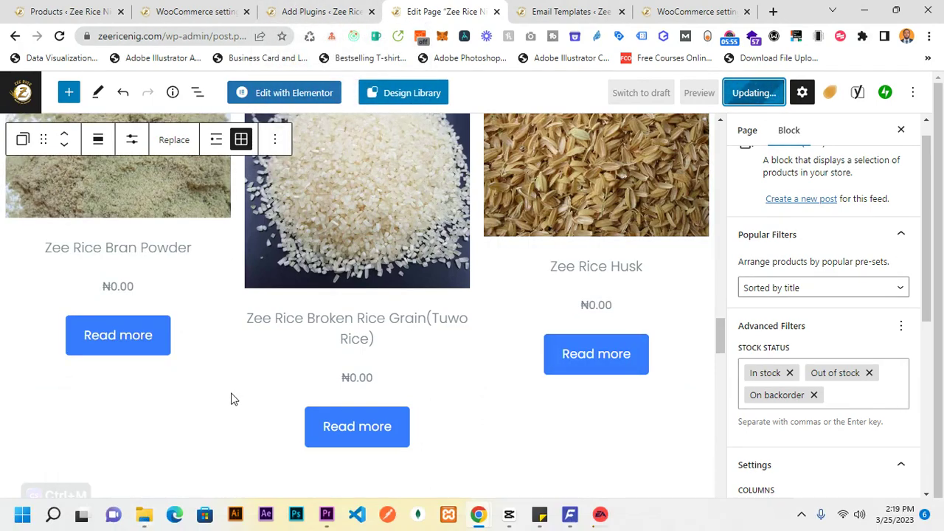
scroll(224, 403, down, 1)
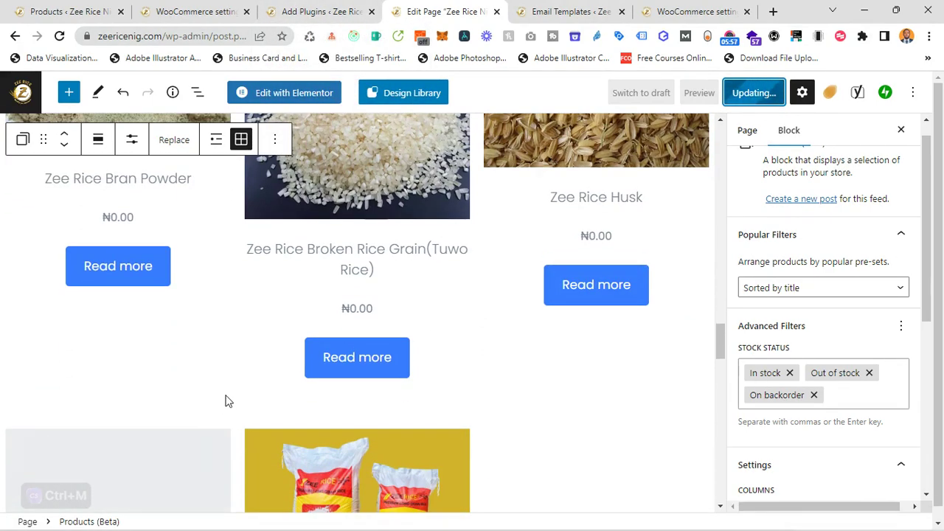
right_click(122, 485)
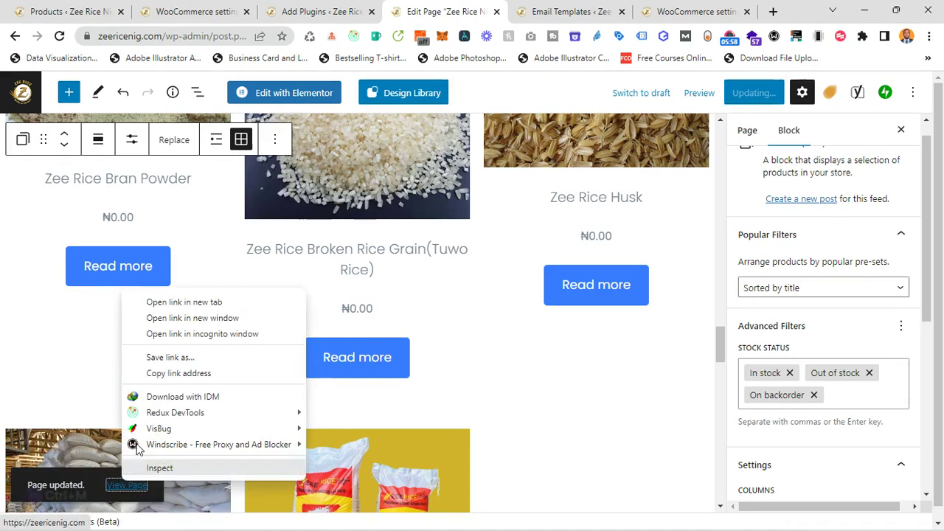
click(187, 310)
click(476, 11)
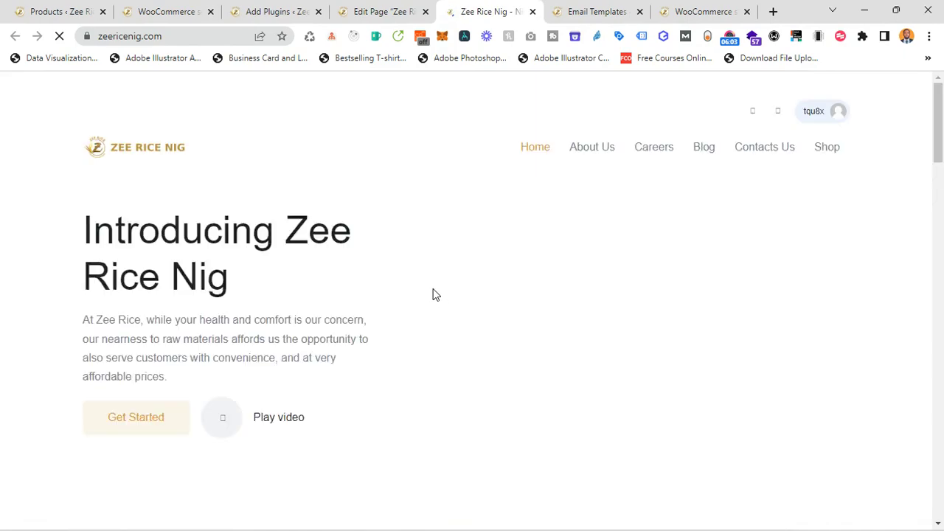
- Review how the product grid displays on the live home page below the team photo
scroll(428, 310, down, 8)
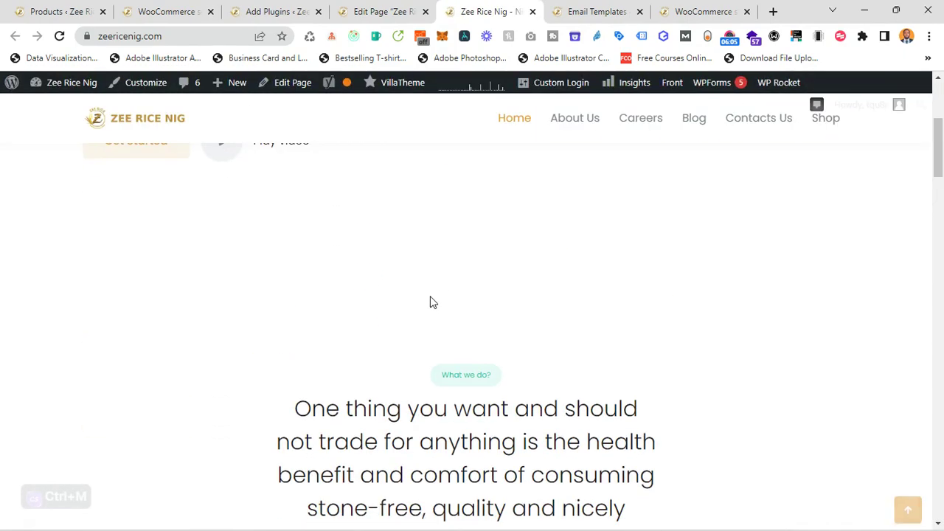
scroll(437, 288, down, 10)
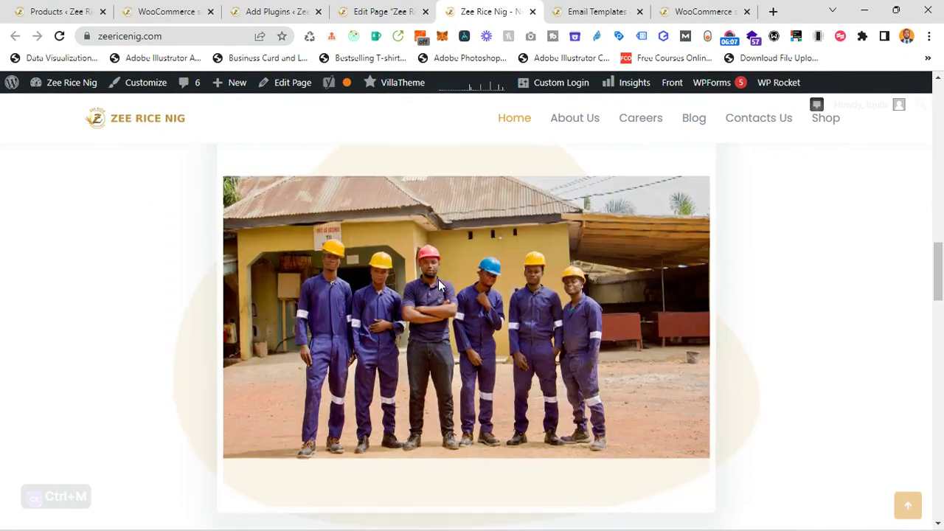
scroll(436, 295, down, 5)
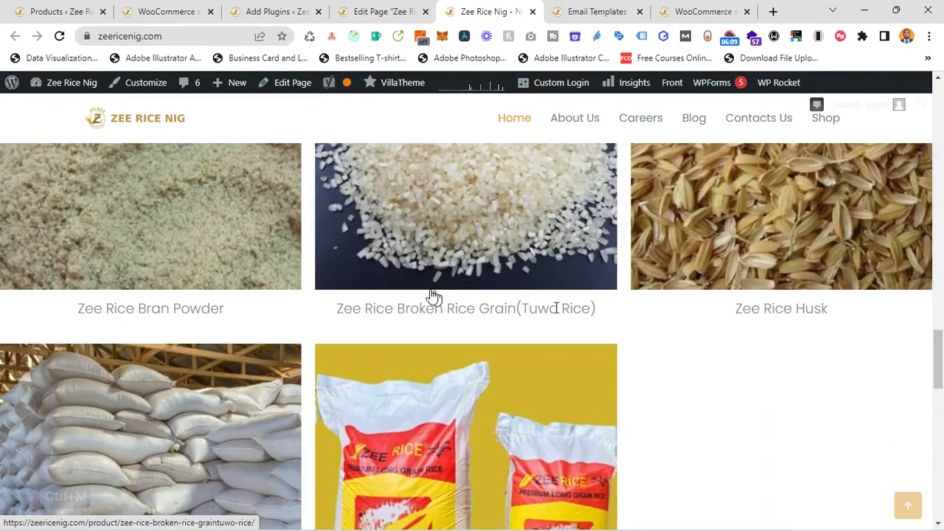
scroll(434, 296, down, 3)
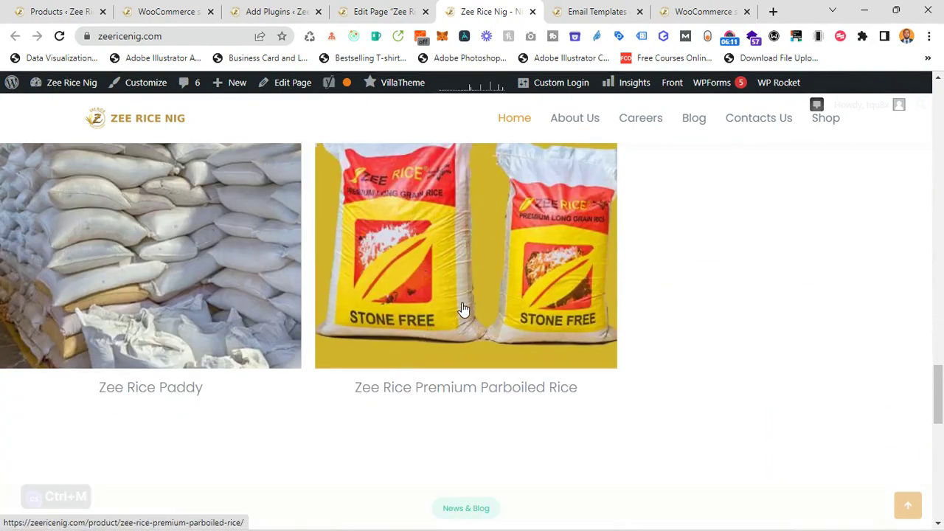
scroll(392, 312, up, 5)
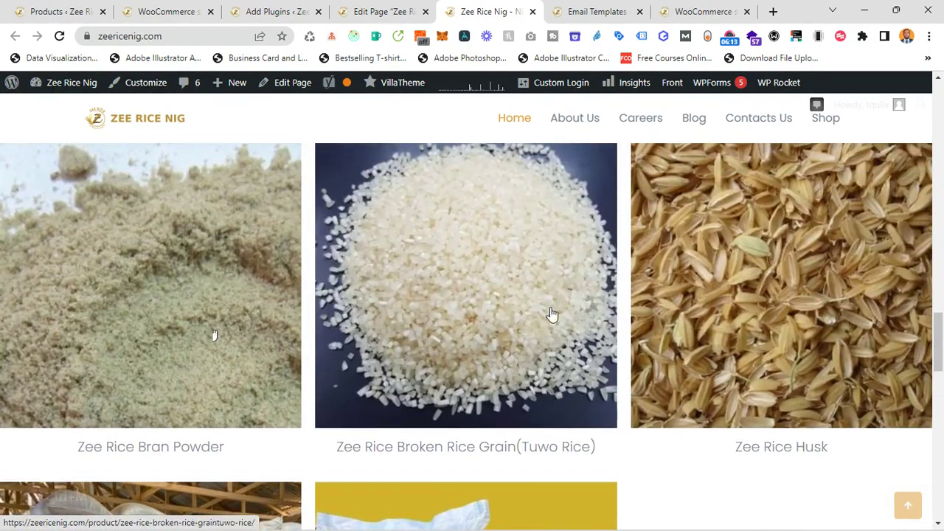
scroll(553, 315, up, 5)
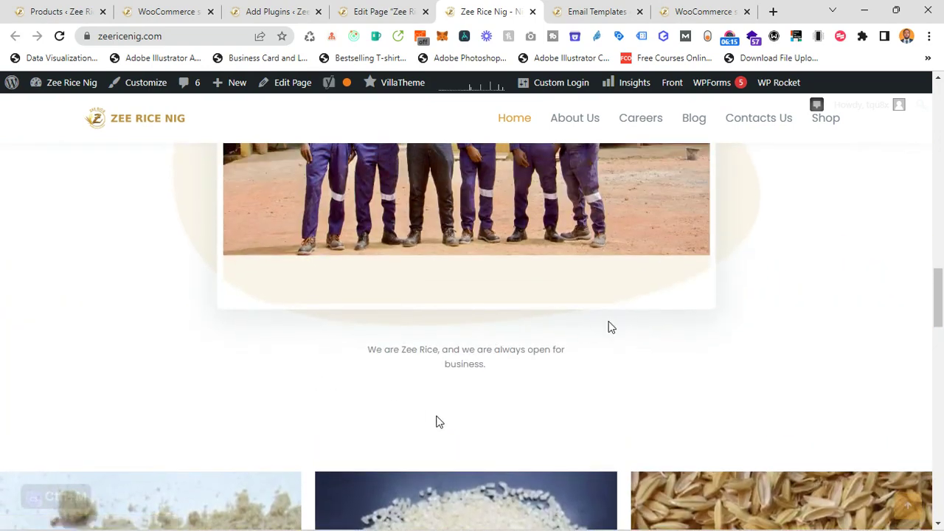
scroll(440, 422, down, 5)
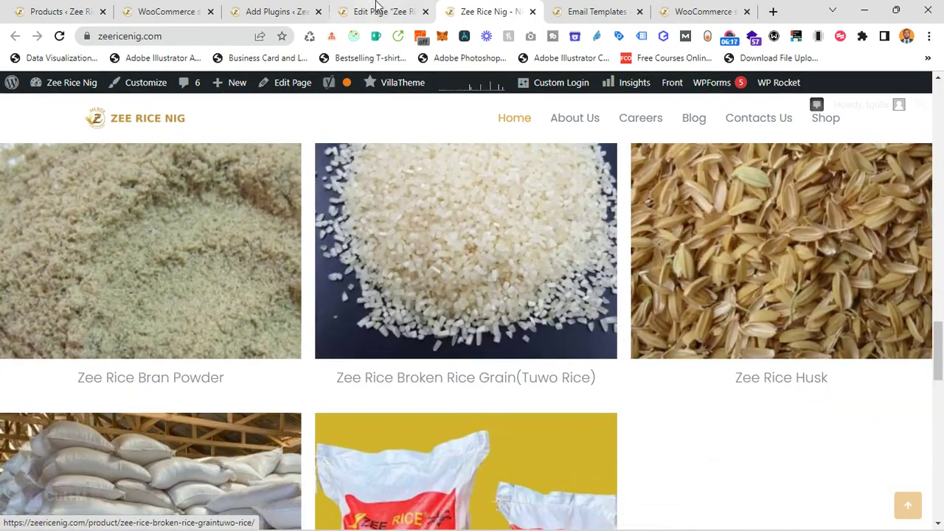
- Return to the page editor and examine the Products block's options, filters, column and color settings
click(380, 9)
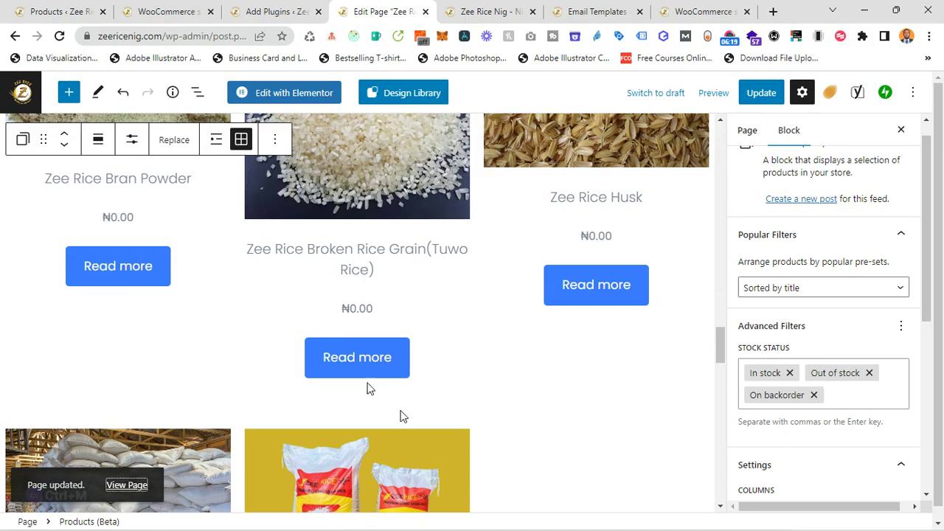
scroll(402, 417, up, 3)
click(274, 164)
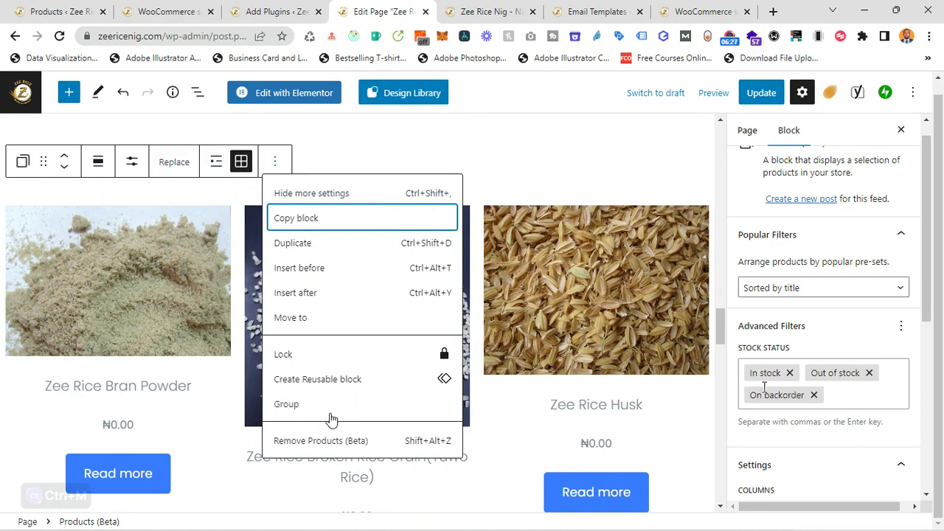
scroll(829, 422, down, 5)
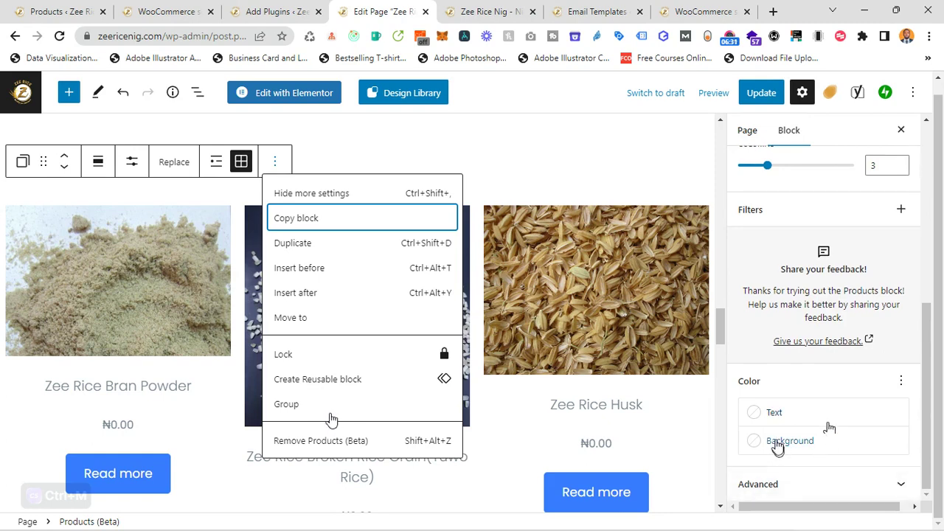
scroll(826, 428, up, 5)
click(575, 182)
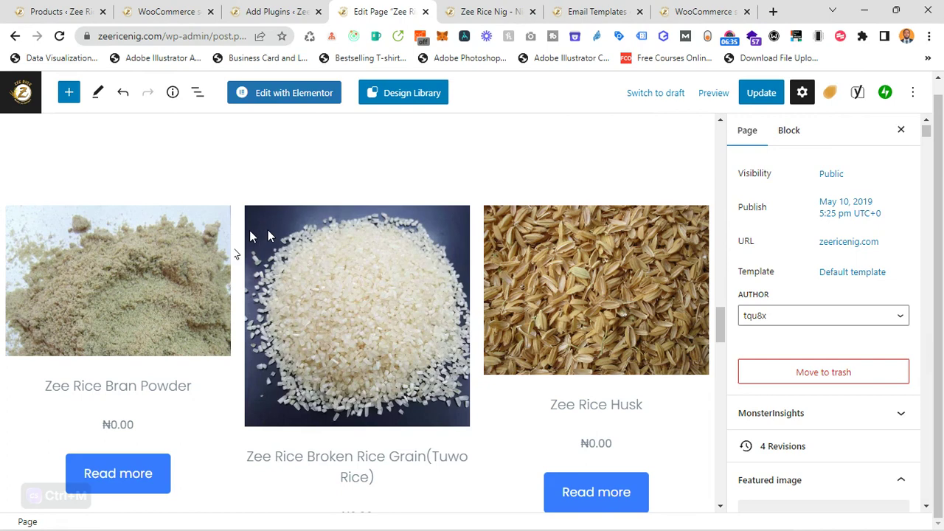
- Undo the insertion of the Products block on the home page
key(ctrl+z)
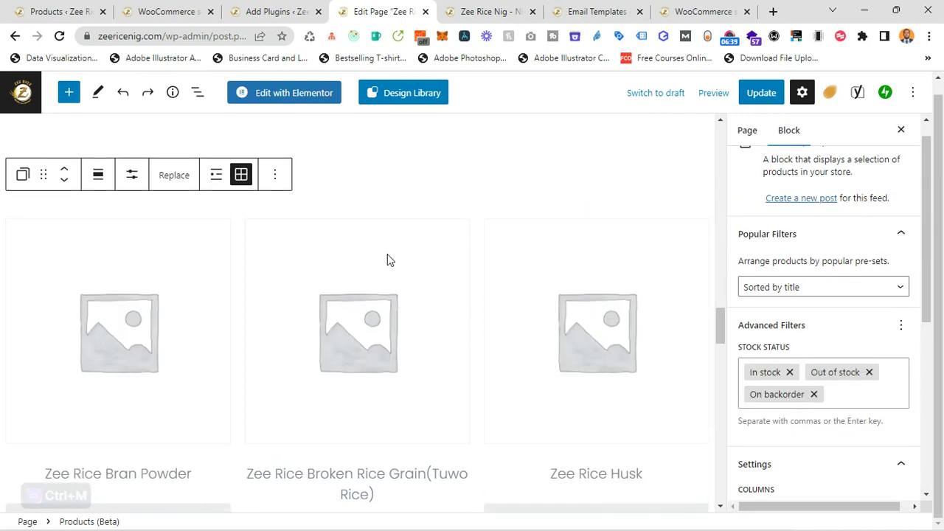
scroll(377, 295, up, 3)
scroll(344, 362, down, 4)
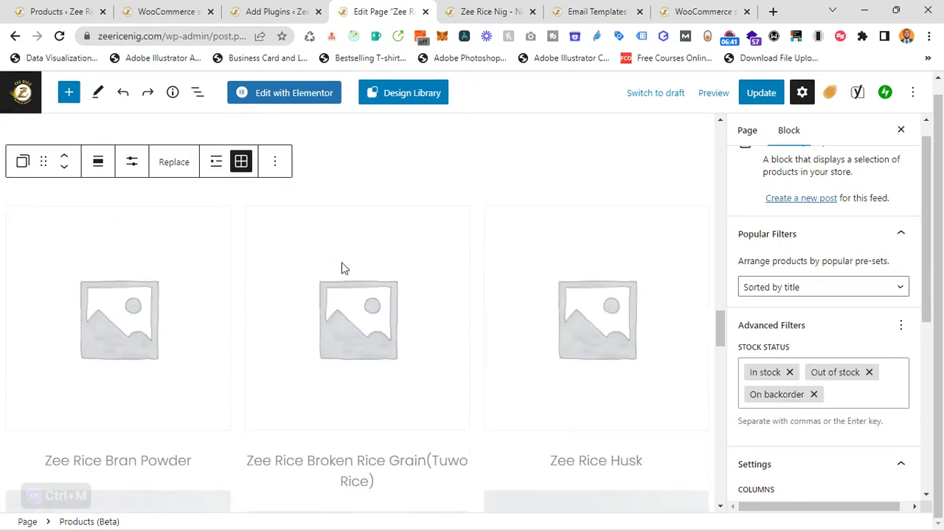
key(ctrl+z)
key(ctrl+z)
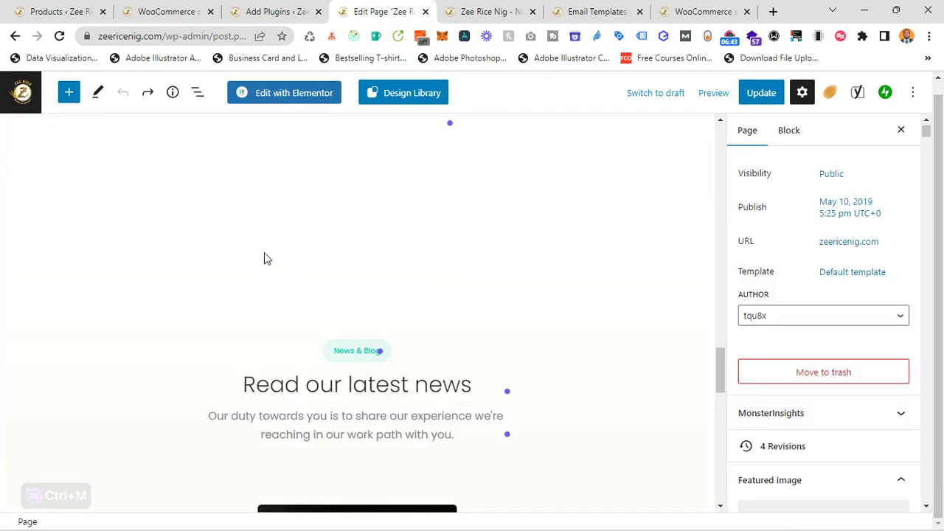
- Insert a Row block directly below the Info Section that sits above the "Read our latest news" section
scroll(339, 273, down, 3)
scroll(383, 186, up, 2)
click(363, 158)
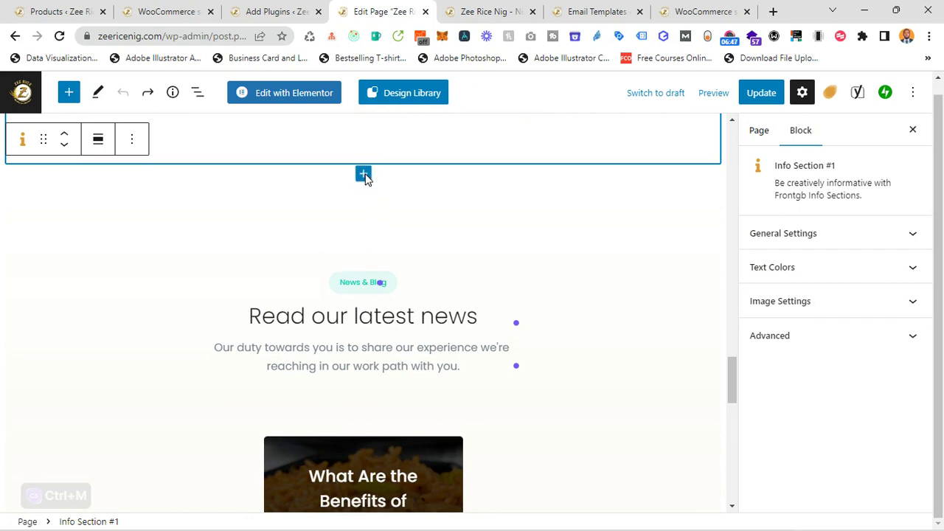
click(364, 176)
text(row)
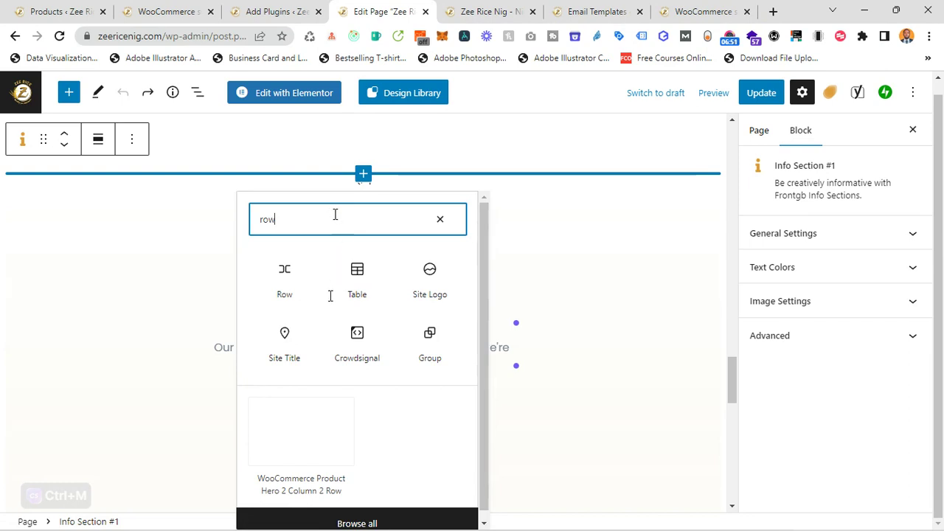
click(283, 273)
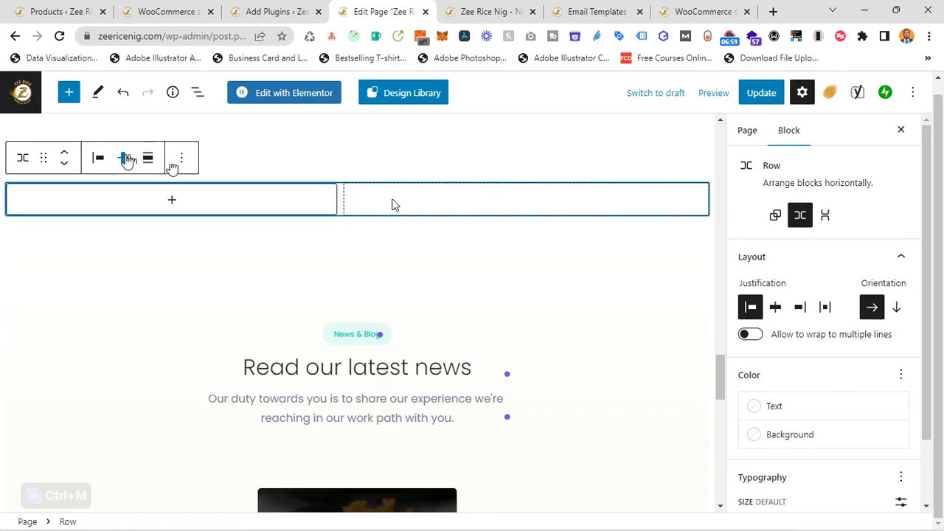
click(42, 158)
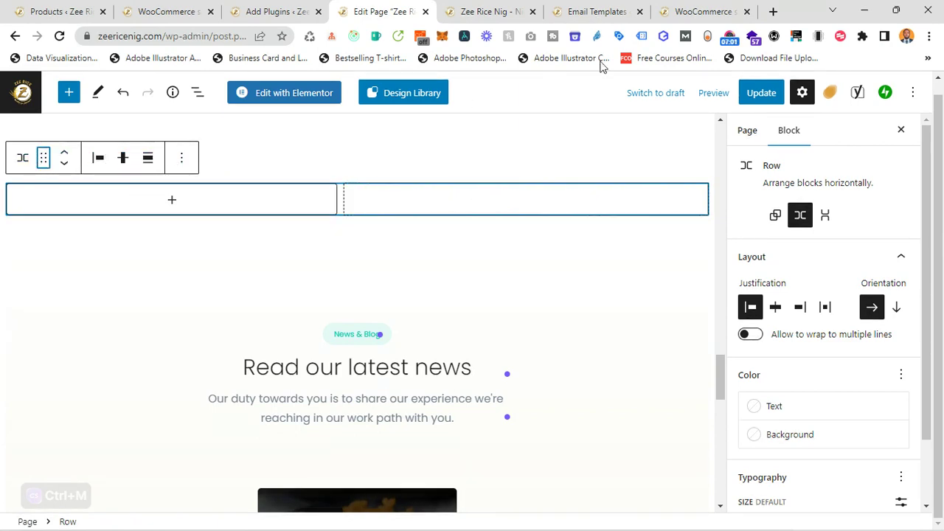
click(730, 37)
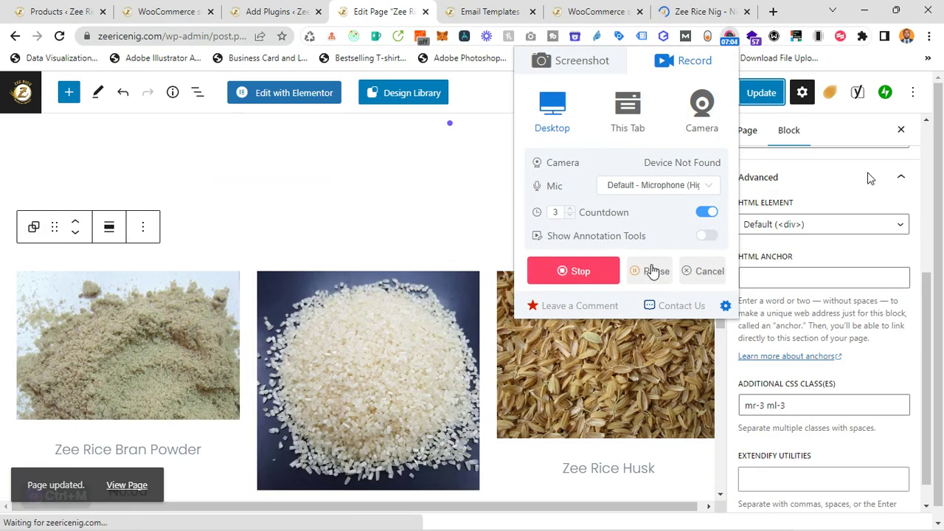
- Review the product grid's layout and side spacing on the live home page
click(932, 177)
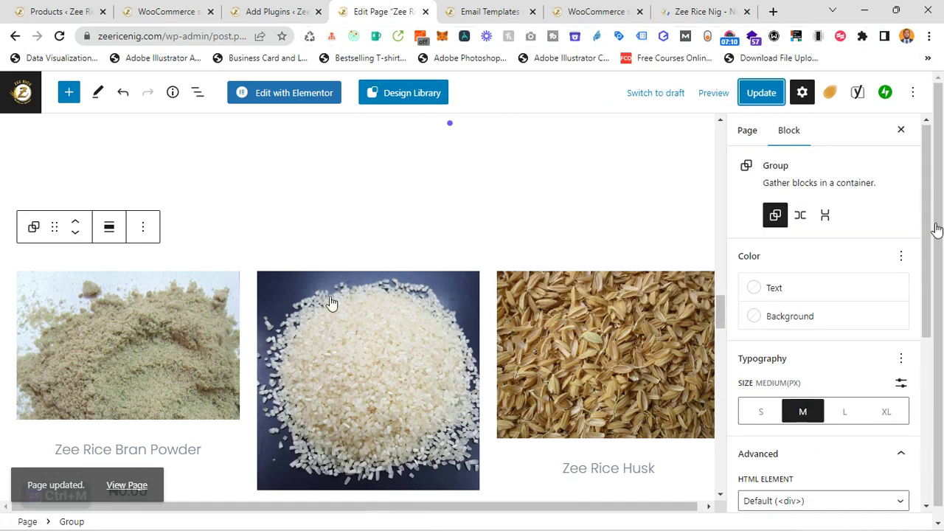
click(721, 9)
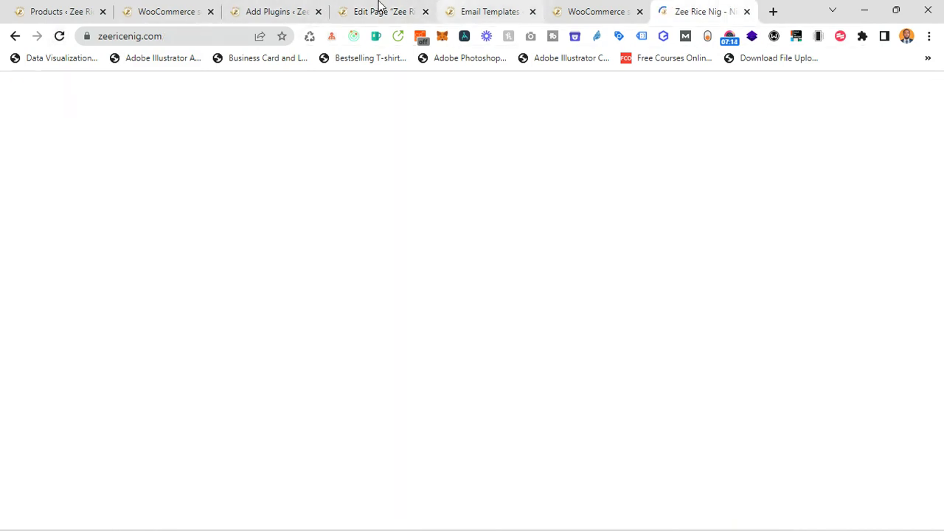
click(156, 35)
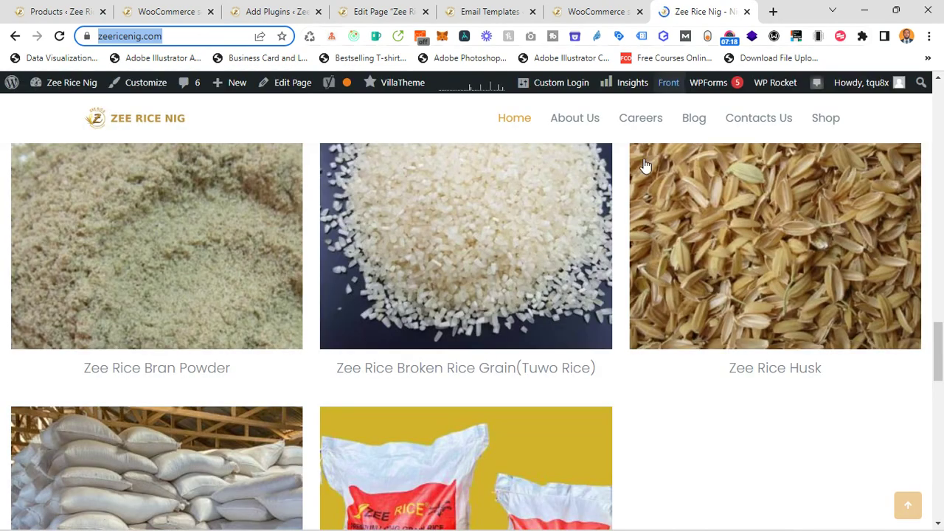
click(28, 353)
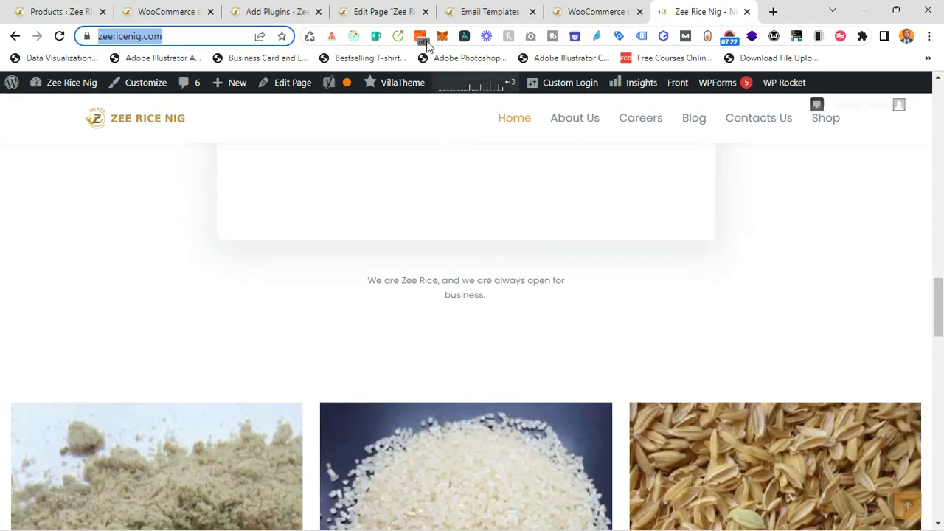
- Return to the page editor and examine the Group block's advanced settings, CSS classes and the product cards it contains
click(371, 11)
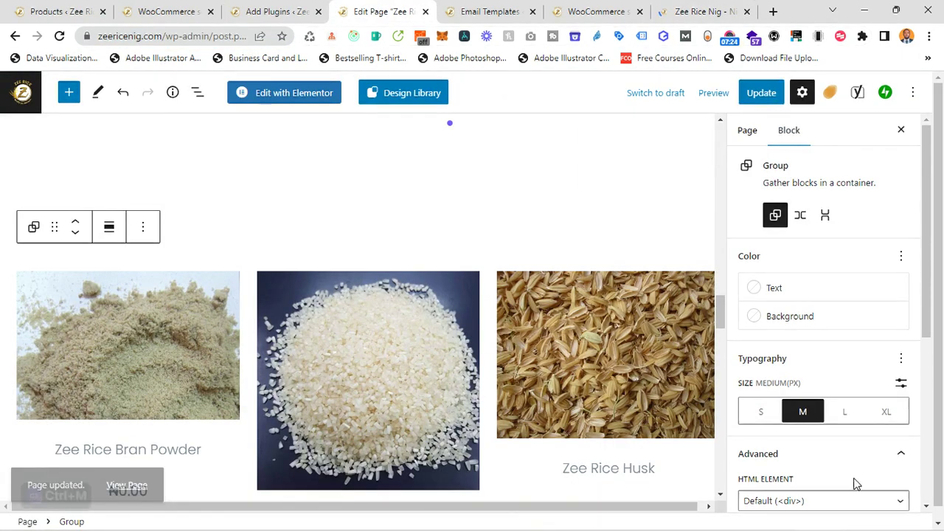
scroll(824, 453, down, 1)
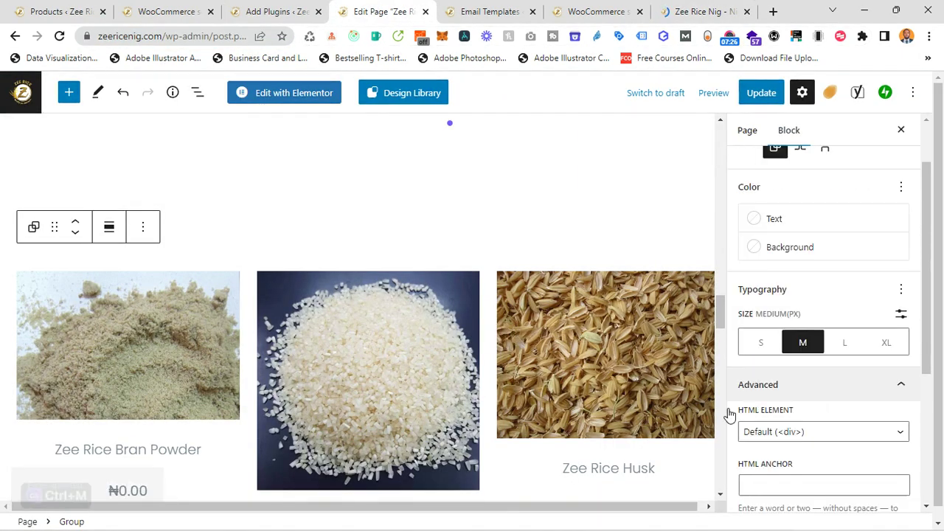
scroll(821, 453, down, 3)
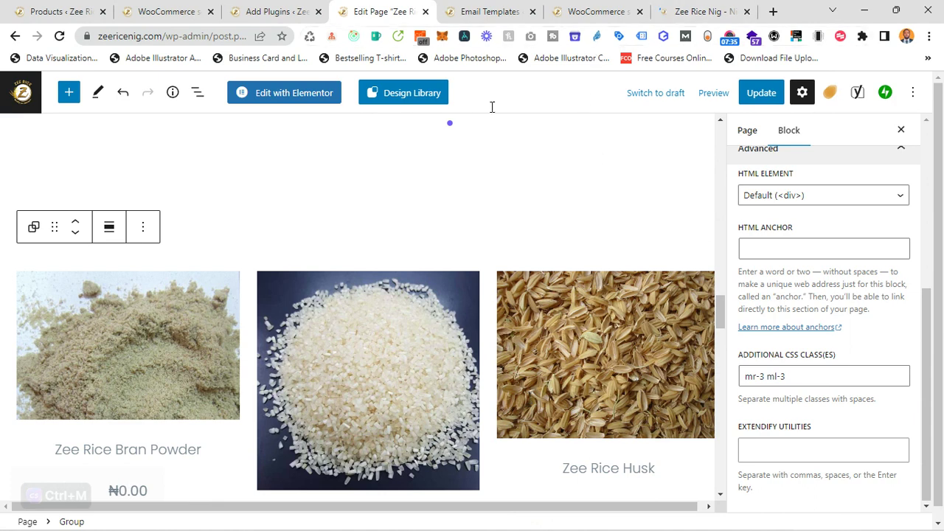
scroll(909, 341, up, 4)
scroll(640, 354, down, 3)
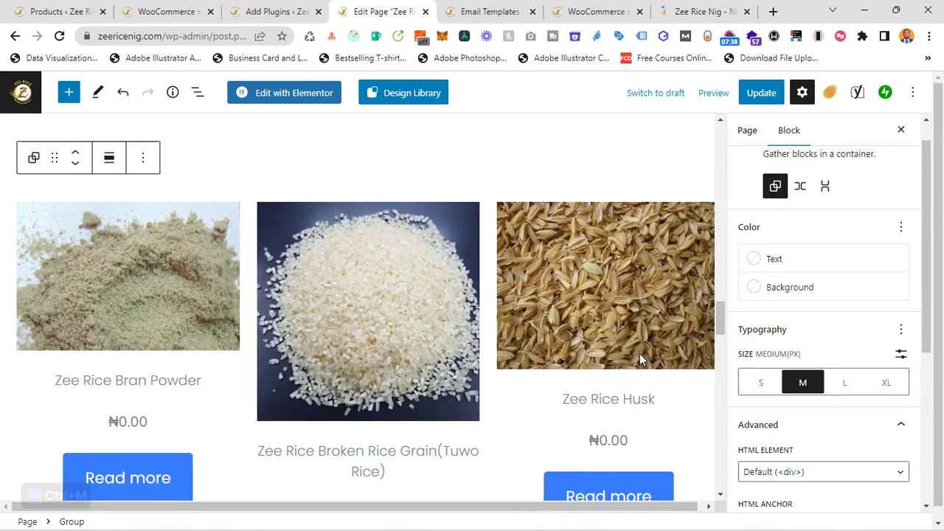
scroll(600, 345, down, 5)
scroll(605, 341, up, 7)
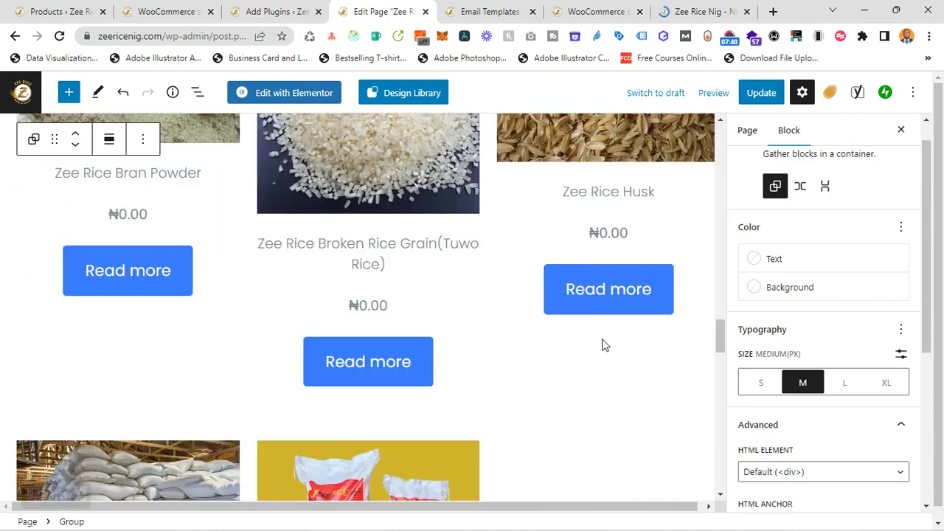
- Insert a Heading block between the "always open for business" Info Section and the product grid
scroll(605, 341, up, 2)
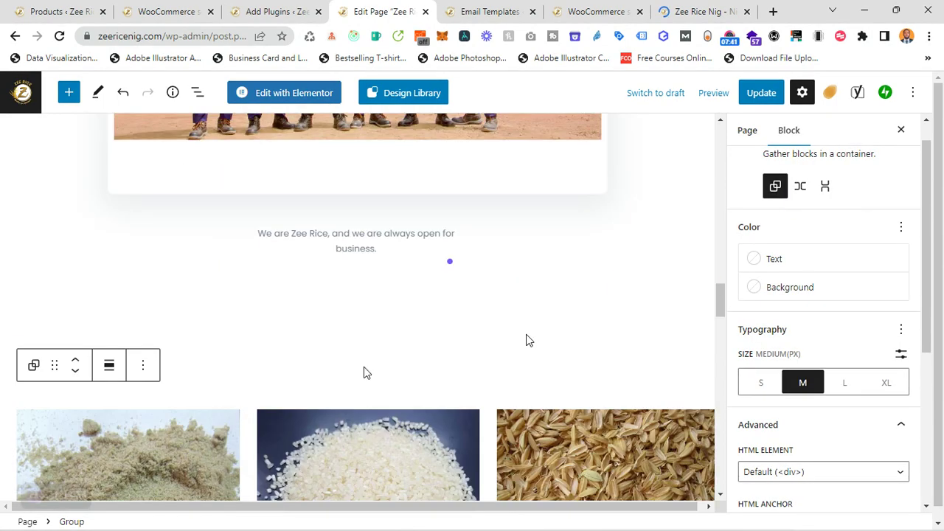
click(355, 248)
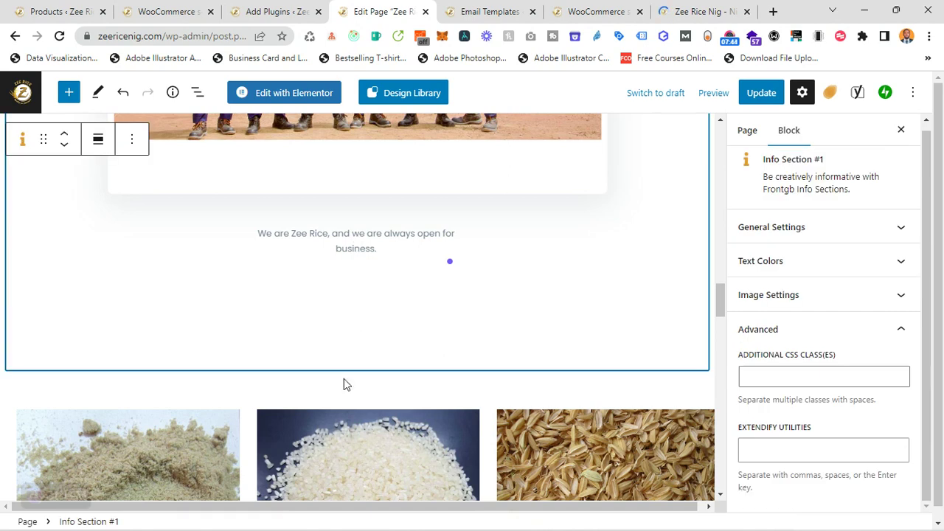
mouse_move(358, 376)
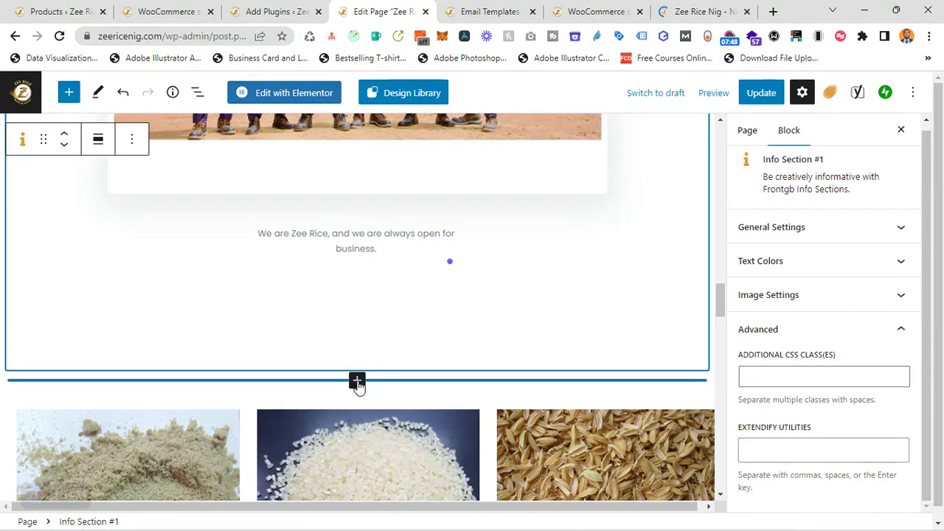
click(357, 381)
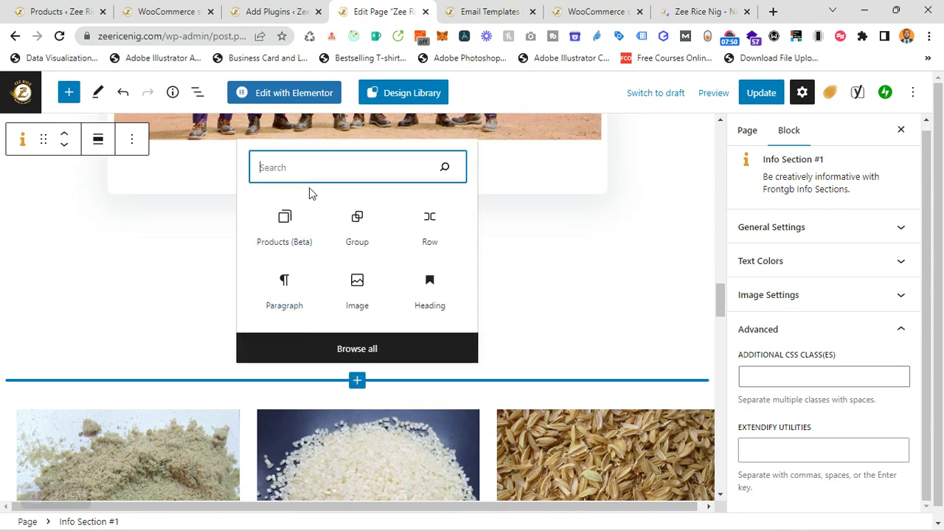
text(tit)
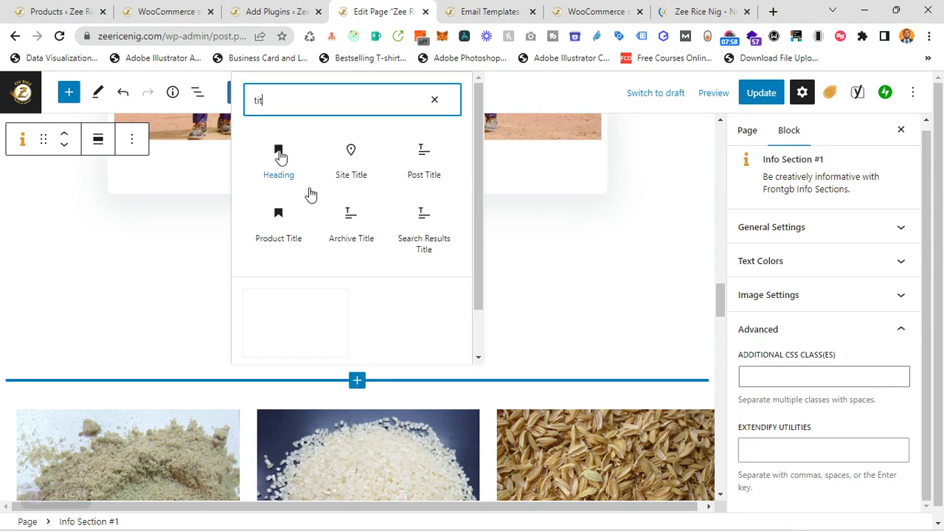
click(310, 191)
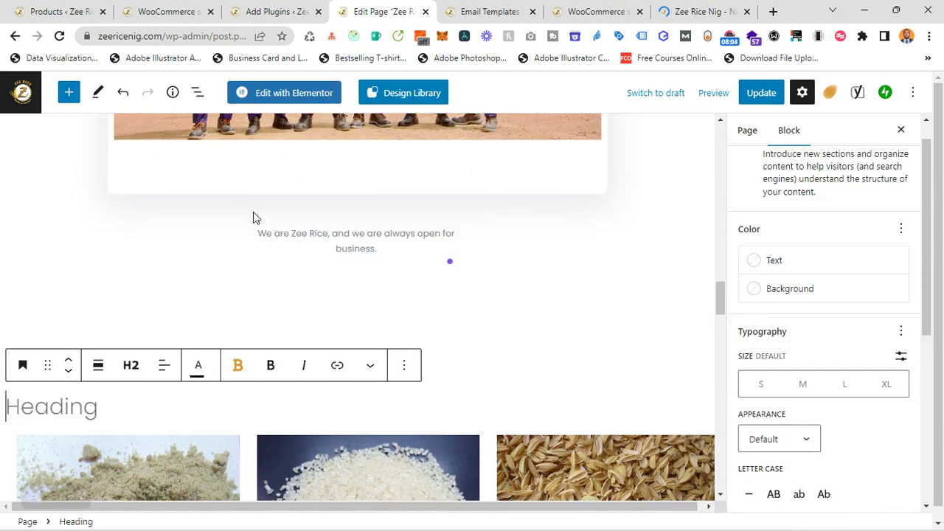
- Center-align the new heading and enter "OUR PRODUCTS" as its text
click(162, 373)
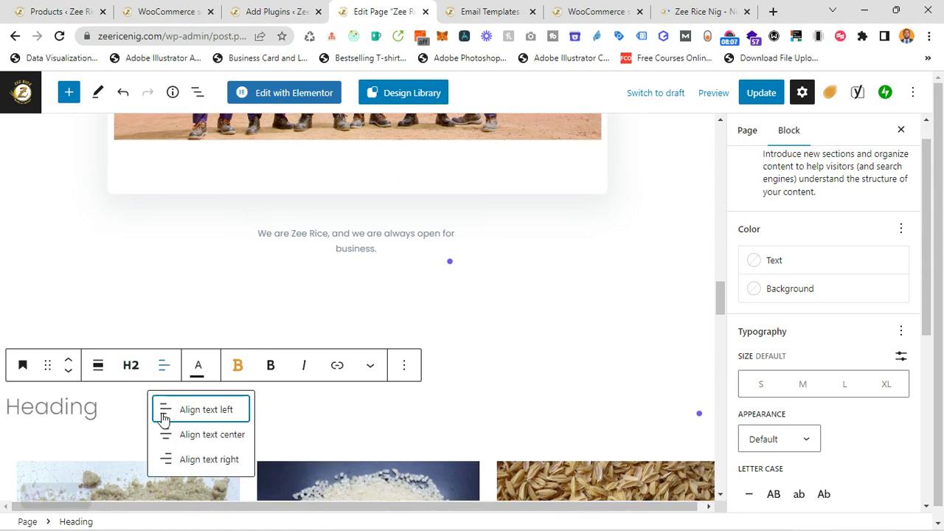
click(206, 435)
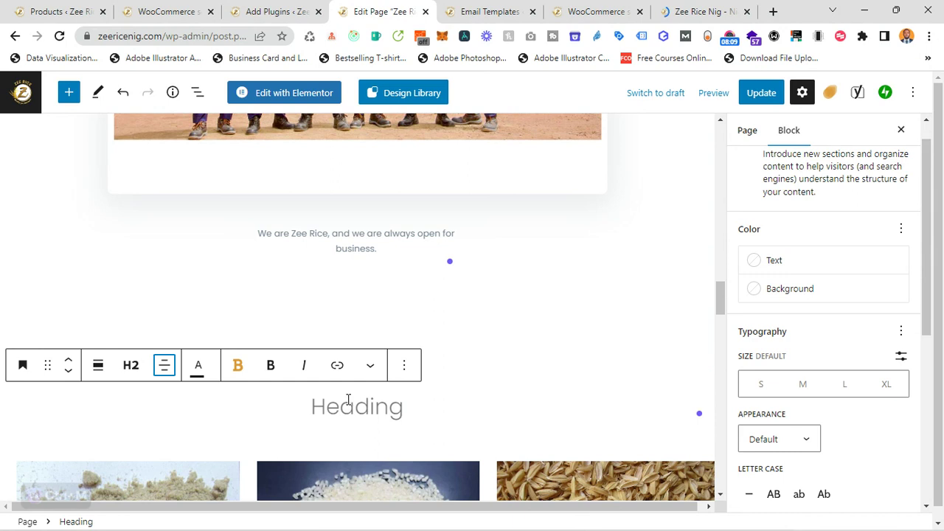
click(348, 399)
text(OUR PR)
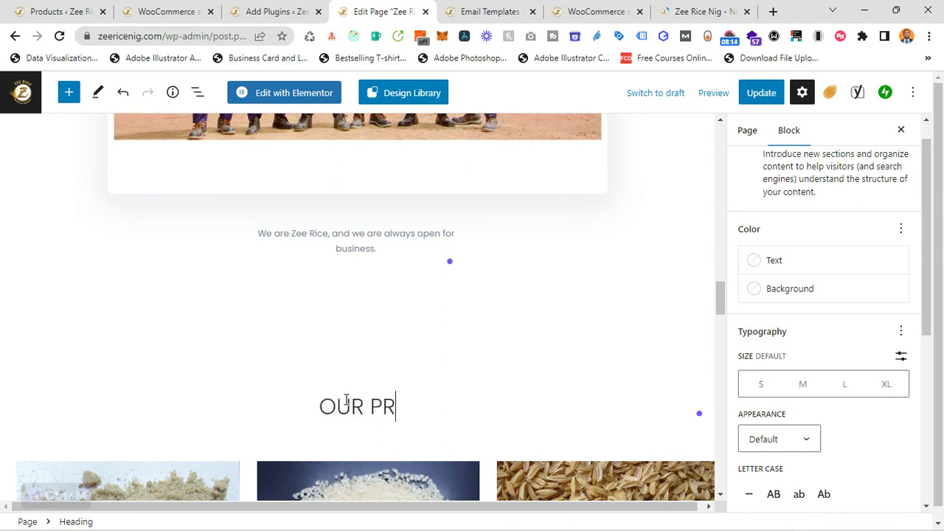
text(ODUCTS)
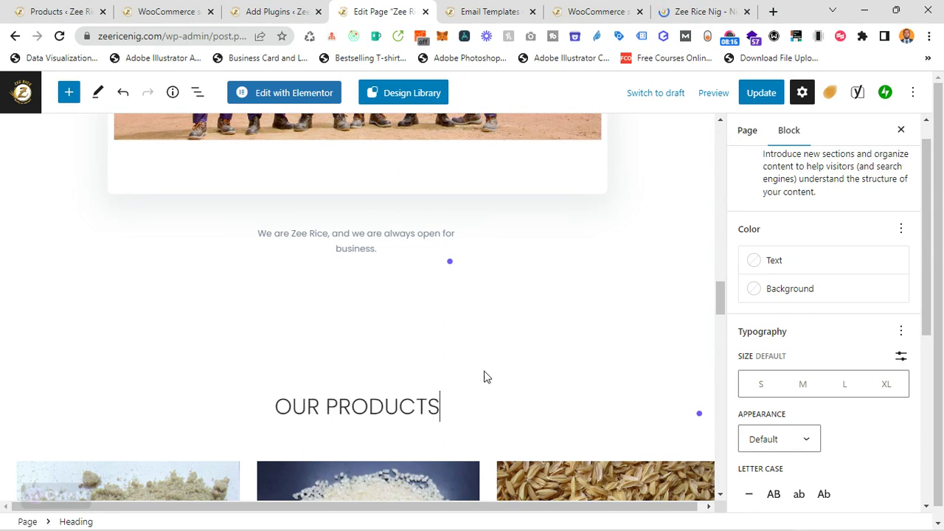
- Make the "OUR PRODUCTS" heading bold and update the home page
scroll(484, 377, down, 2)
drag(440, 267, 273, 278)
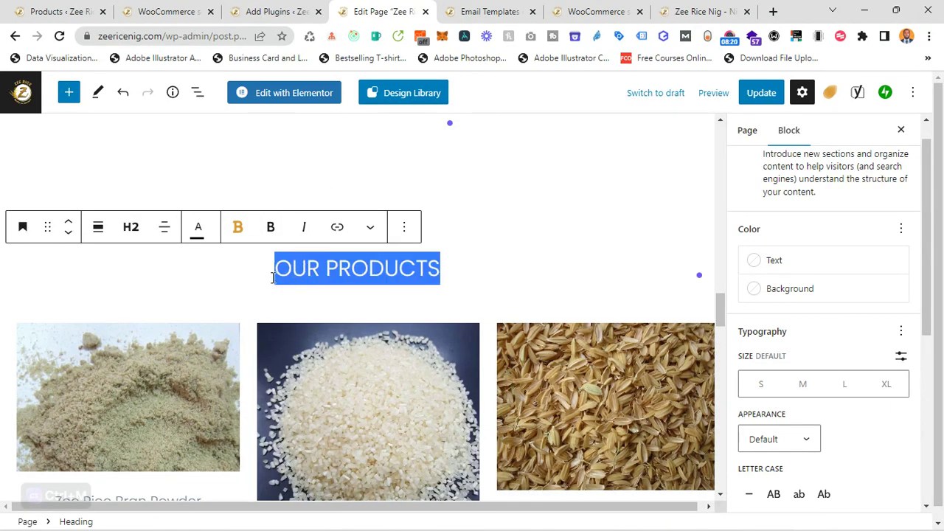
key(ctrl+b)
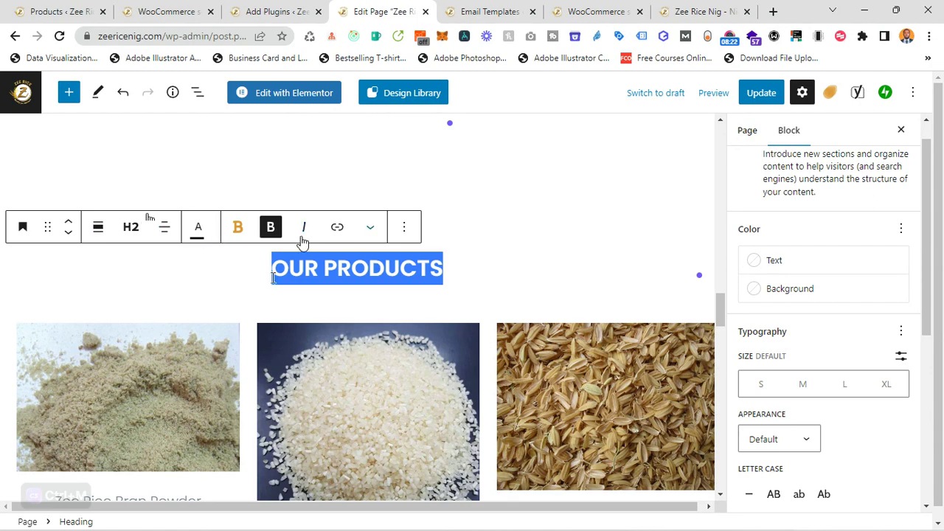
click(761, 93)
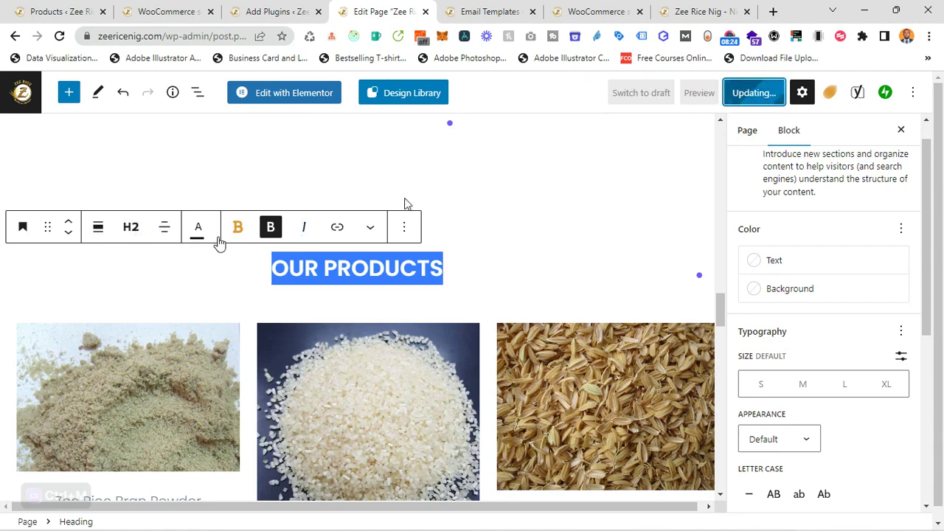
scroll(377, 274, down, 8)
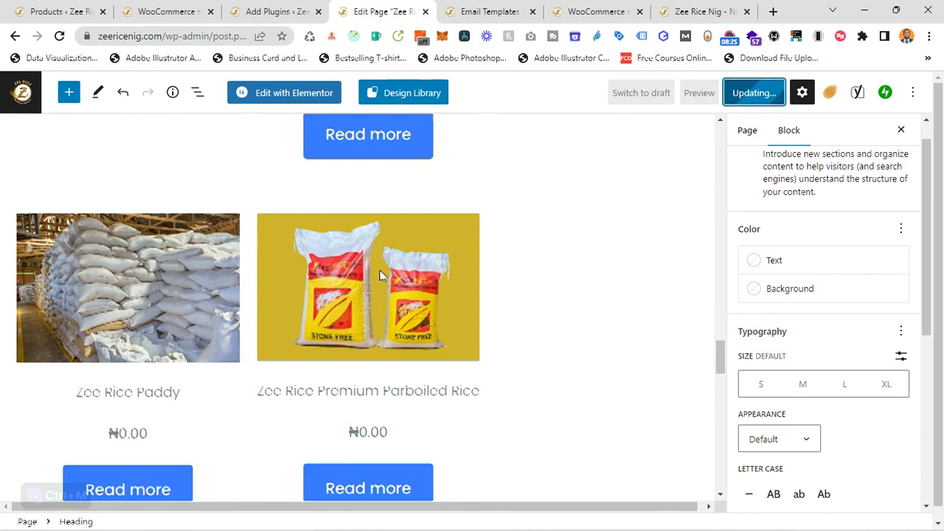
scroll(381, 273, down, 10)
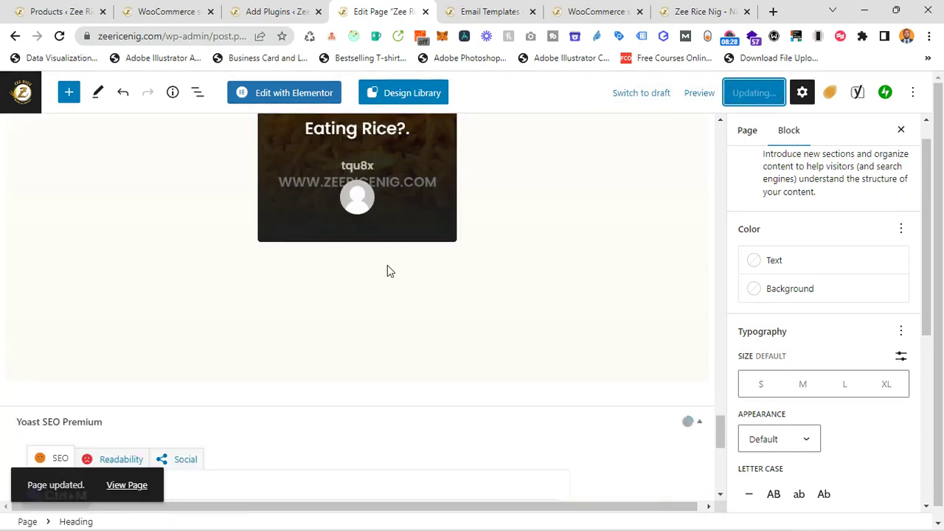
scroll(388, 270, down, 4)
scroll(388, 270, down, 3)
- Reload the live home page and check the new heading above the product grid
click(705, 12)
click(196, 34)
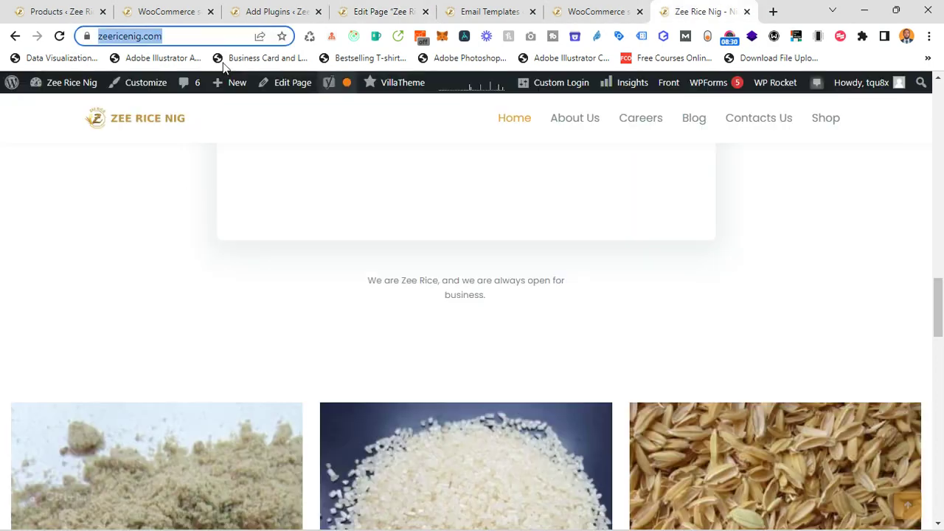
click(201, 29)
key(Return)
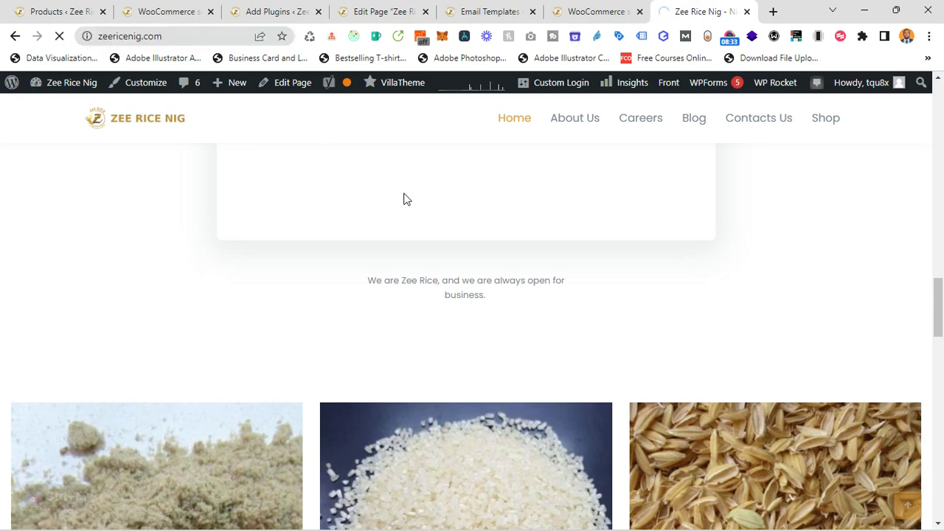
scroll(408, 199, up, 10)
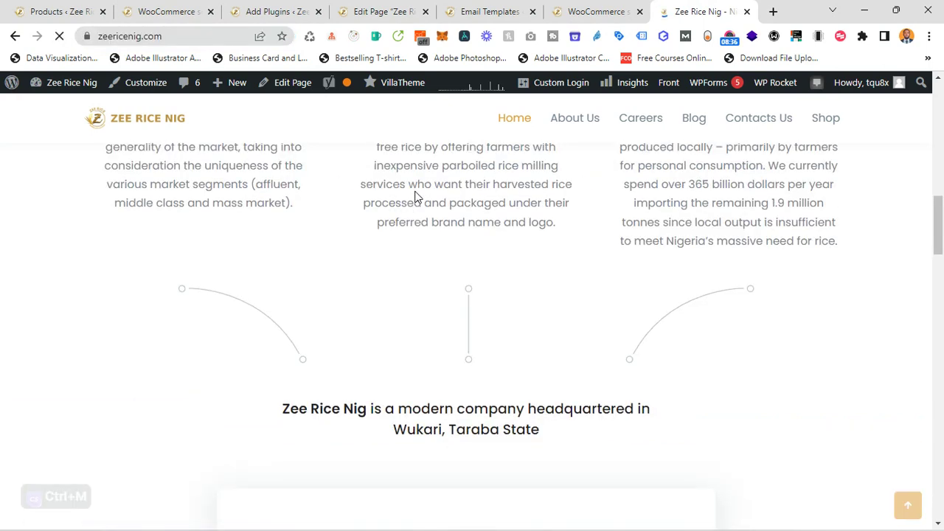
scroll(413, 196, up, 5)
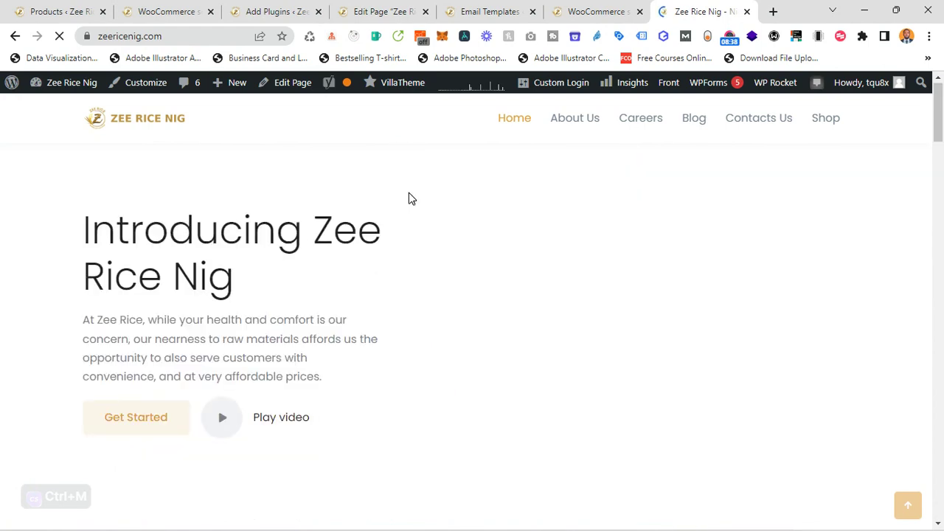
scroll(413, 205, down, 15)
scroll(420, 212, up, 15)
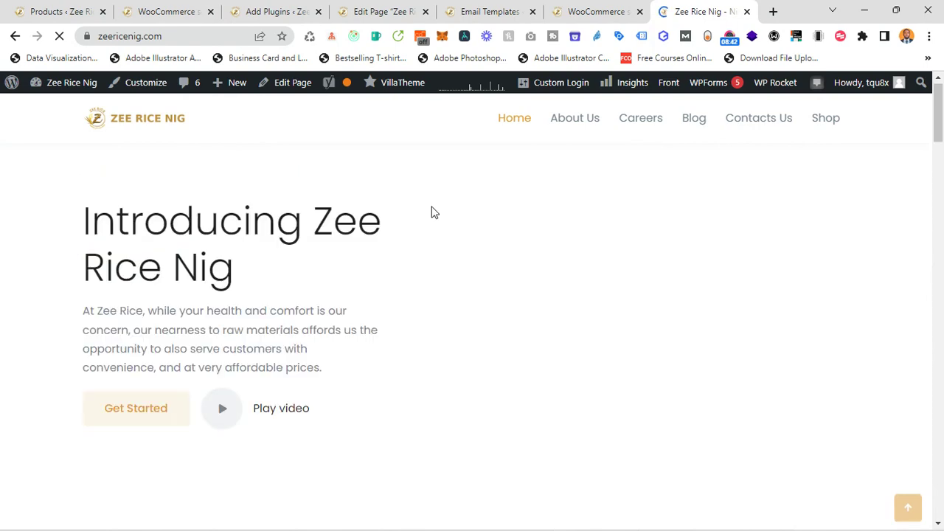
scroll(433, 211, down, 5)
scroll(439, 221, down, 5)
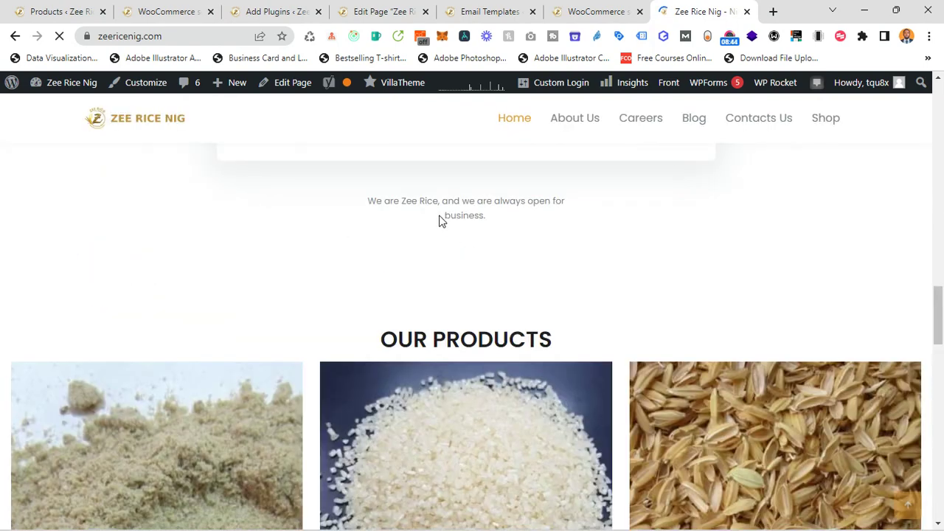
- Open the Zee Rice Broken Rice Grain (Tuwo Rice) product from the home page's product grid and expand its shipping information
scroll(441, 221, down, 3)
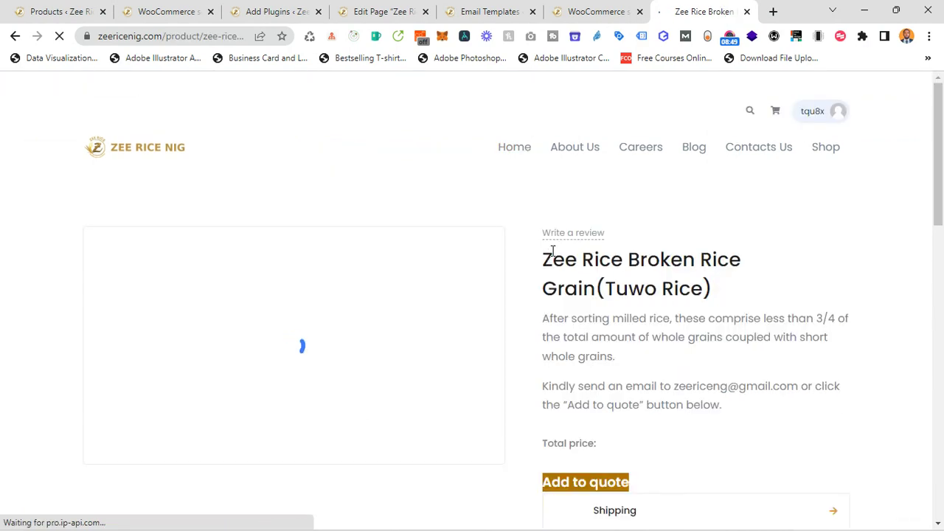
scroll(601, 276, down, 6)
scroll(607, 276, up, 4)
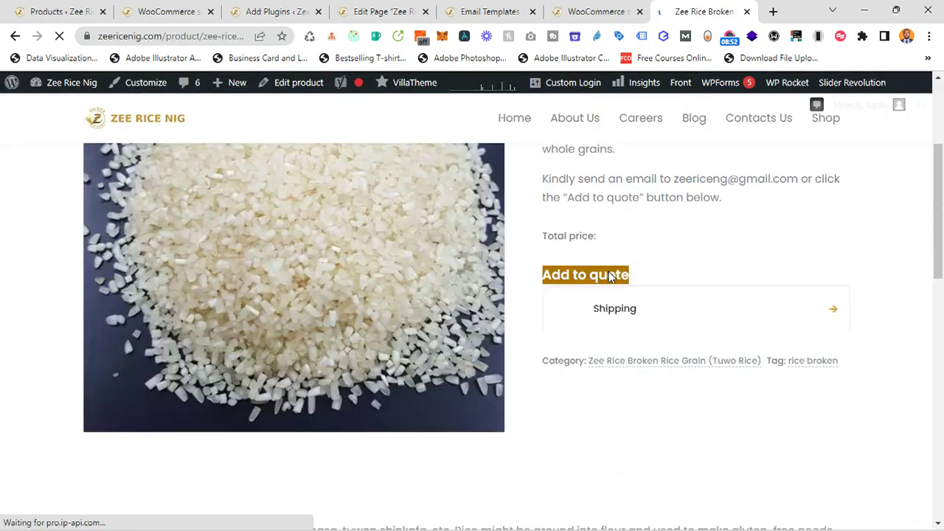
scroll(610, 266, up, 2)
scroll(649, 339, down, 2)
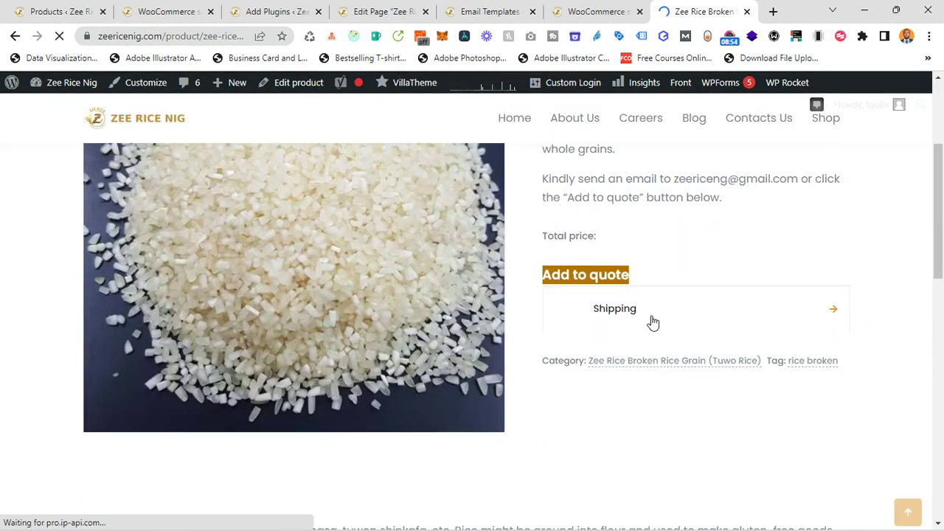
click(641, 309)
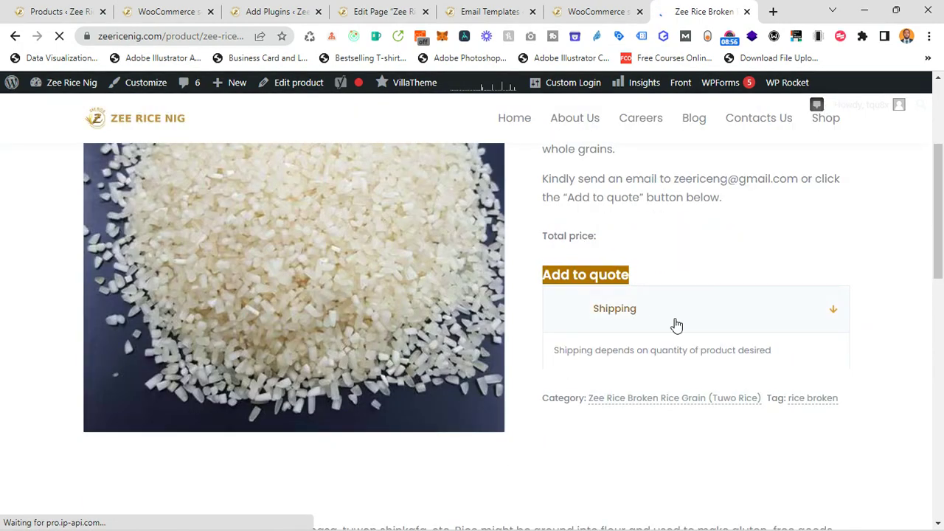
- Add the Zee Rice Broken Rice Grain (Tuwo Rice) product to the quote list
scroll(675, 336, up, 3)
scroll(620, 380, down, 3)
click(590, 274)
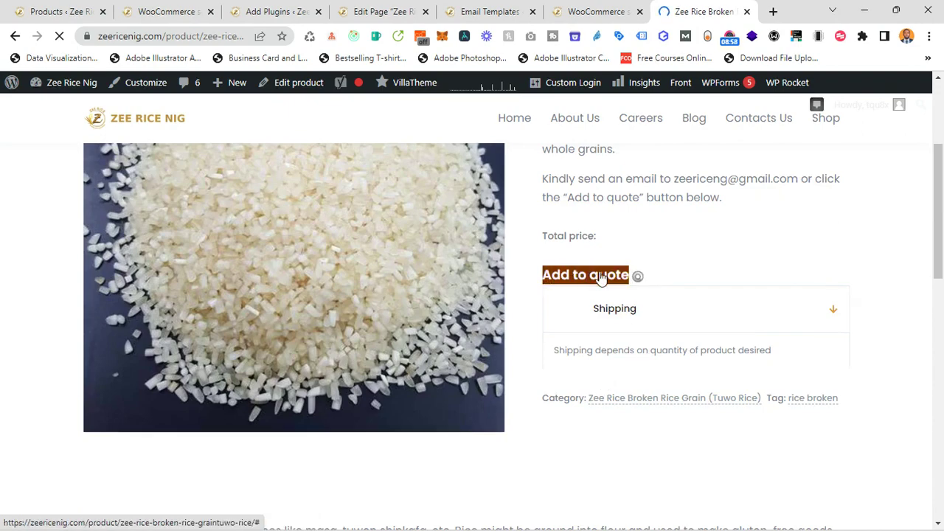
scroll(679, 293, up, 1)
scroll(680, 293, up, 3)
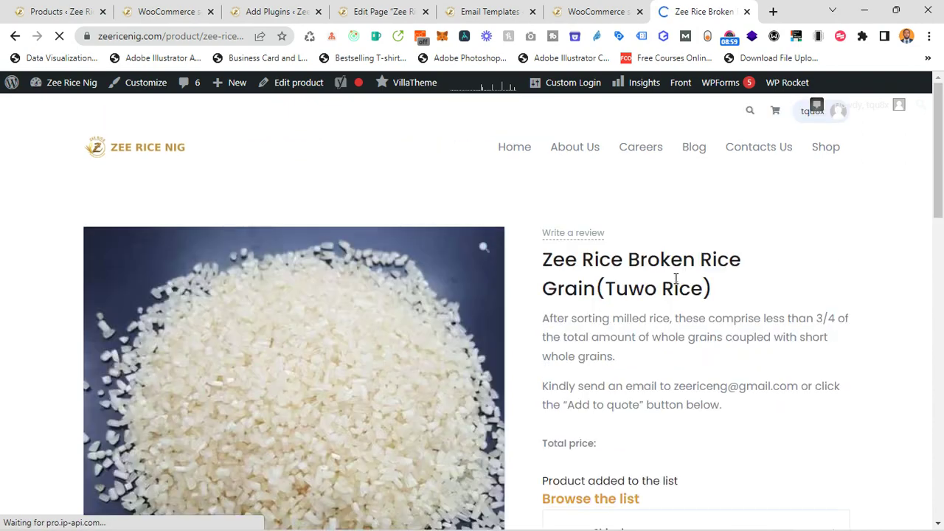
- Browse the quote list from the product page to view the items on the Request a Quote page
scroll(674, 281, down, 5)
scroll(672, 284, up, 3)
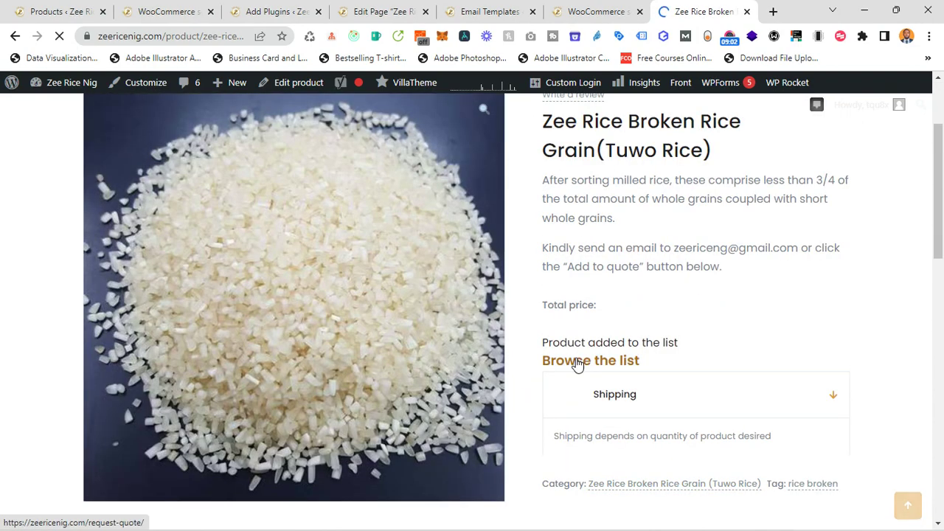
click(578, 358)
scroll(664, 295, up, 2)
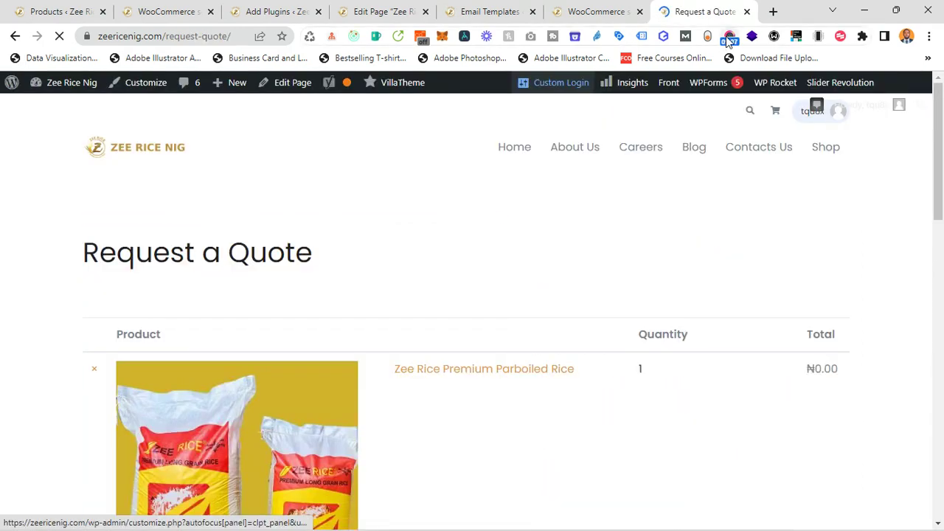
click(730, 36)
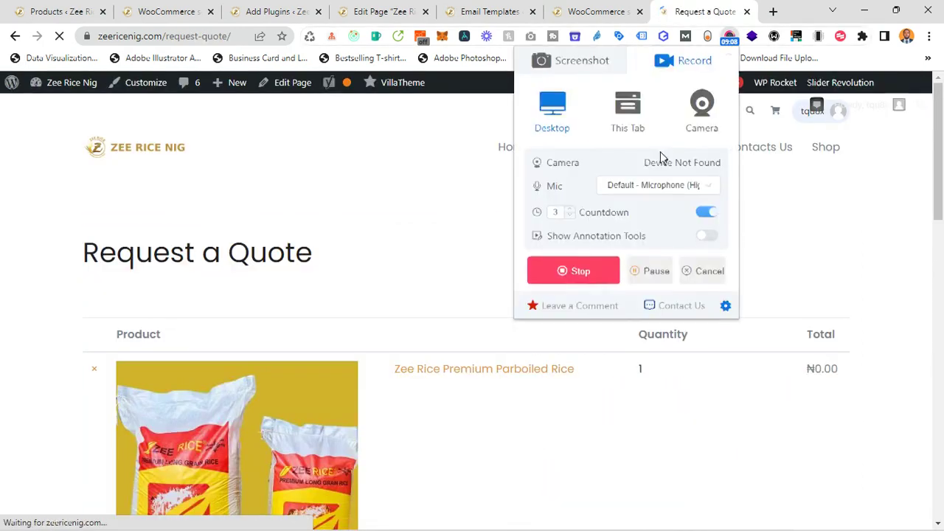